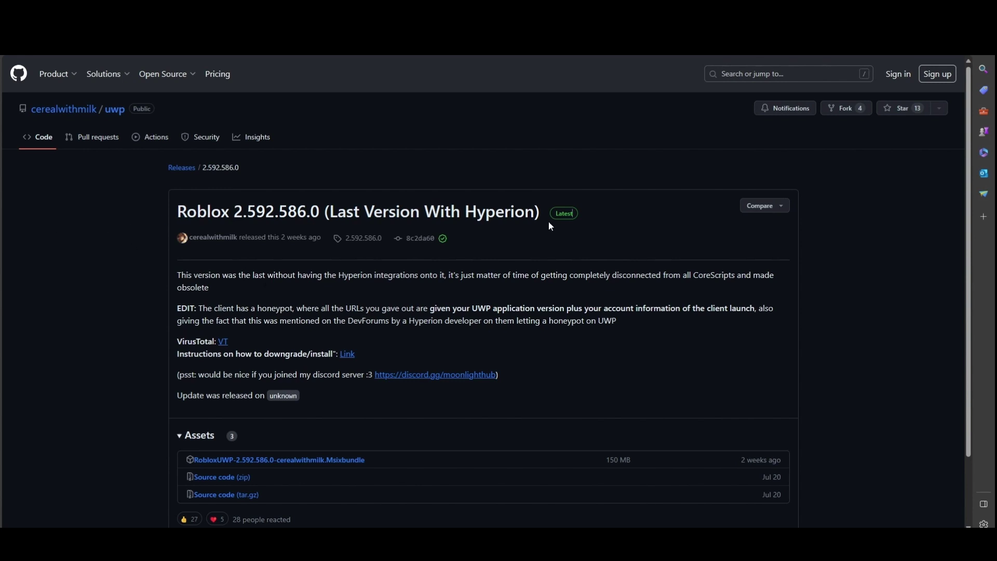
drag(544, 211, 220, 214)
click(357, 308)
drag(540, 224, 171, 219)
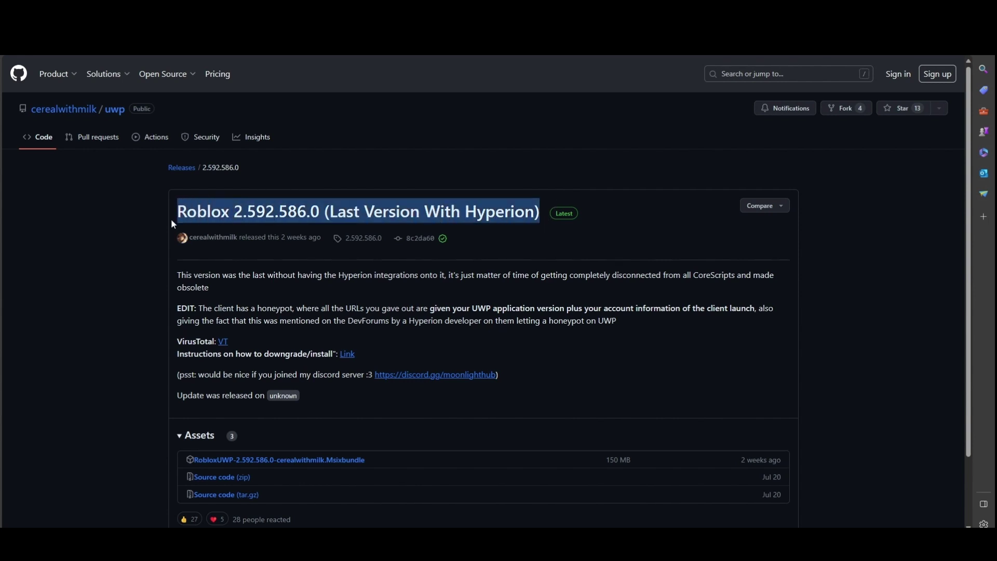
click(221, 276)
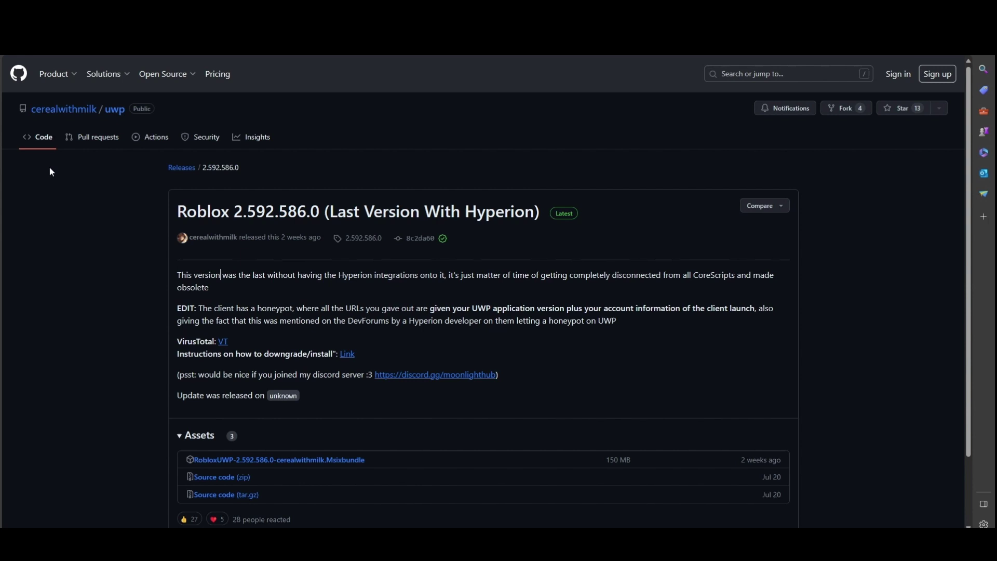
drag(158, 206, 469, 205)
double_click(543, 245)
key(super)
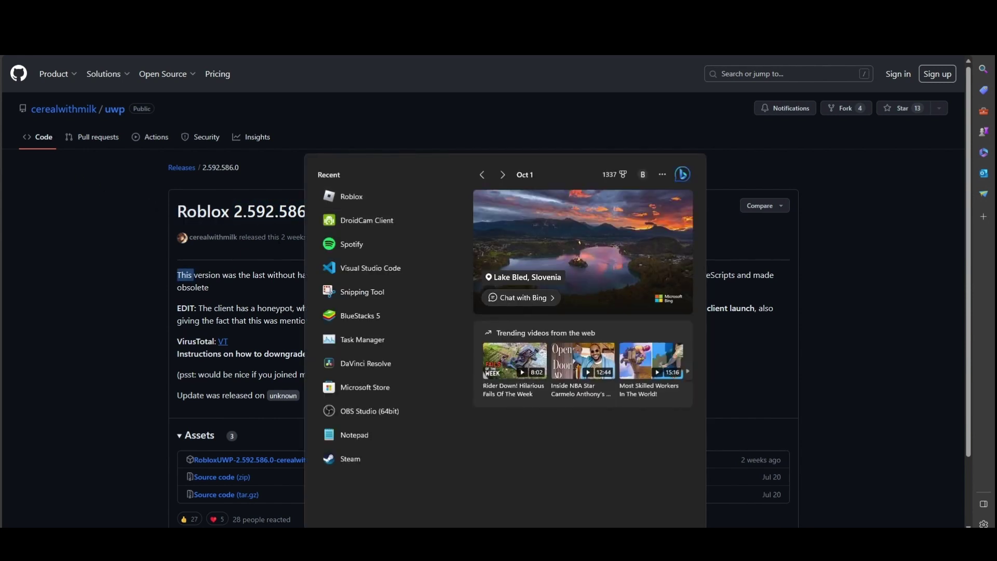
click(82, 251)
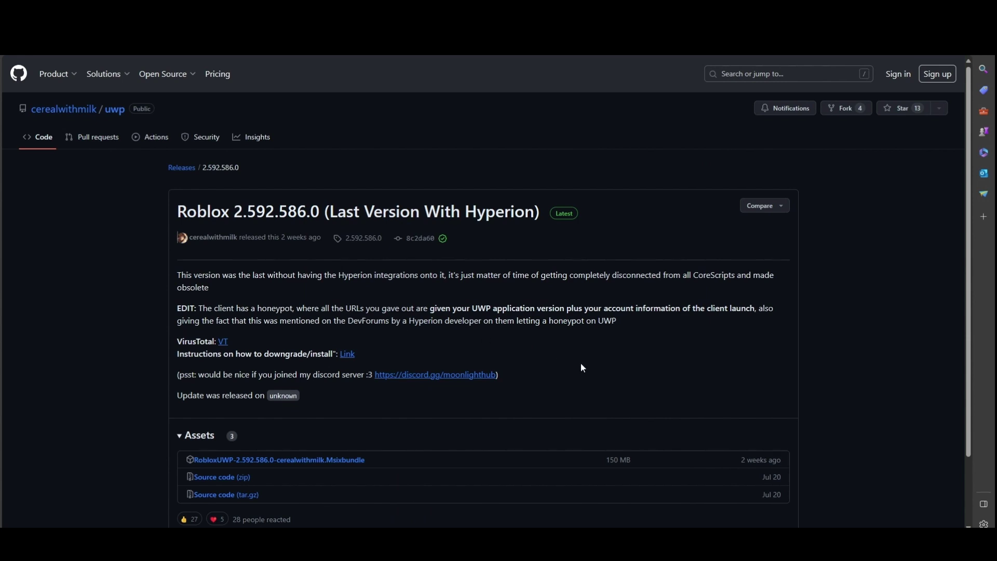
scroll(581, 367, down, 1)
scroll(431, 345, up, 1)
mouse_move(65, 69)
key(super)
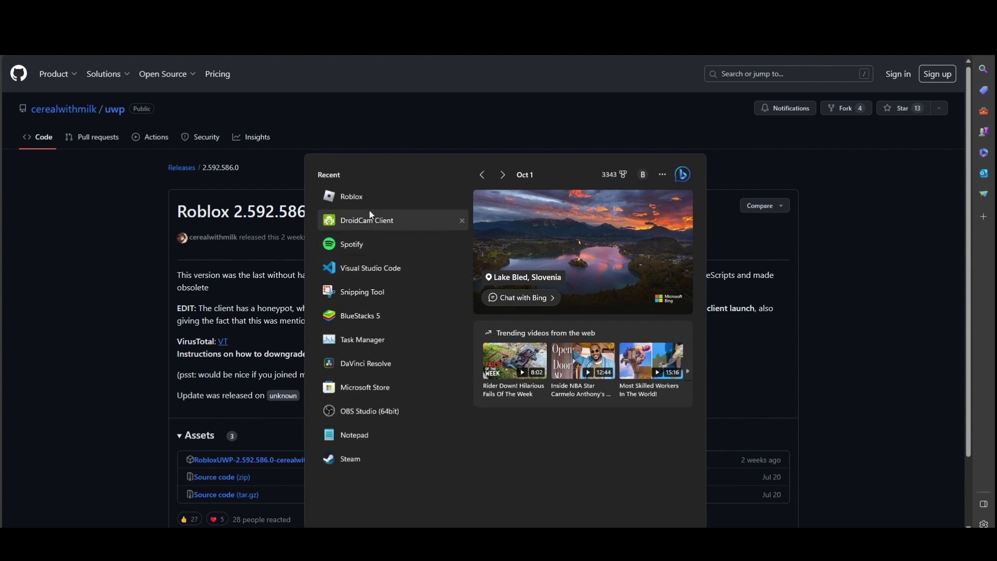
click(339, 116)
Download RobloxUWP-2.592.586.0-cerealwithmilk.Msixbundle from the release assets and check its download progress.
scroll(323, 205, down, 3)
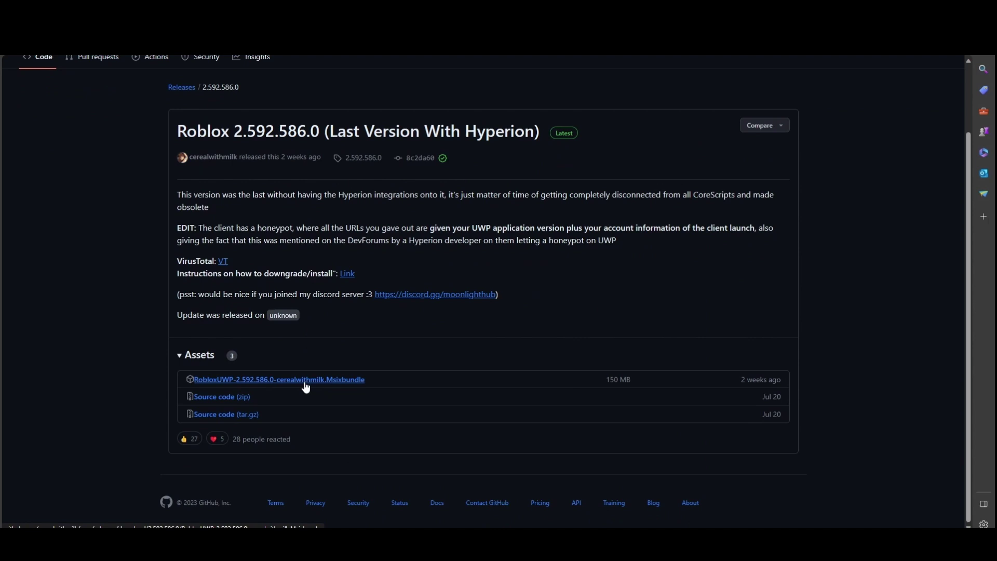
click(227, 384)
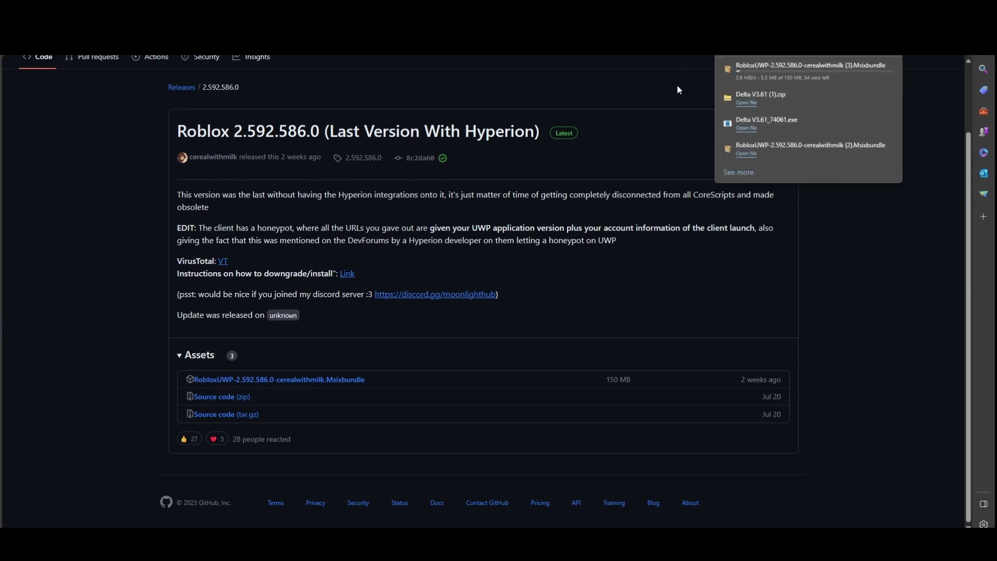
mouse_move(861, 76)
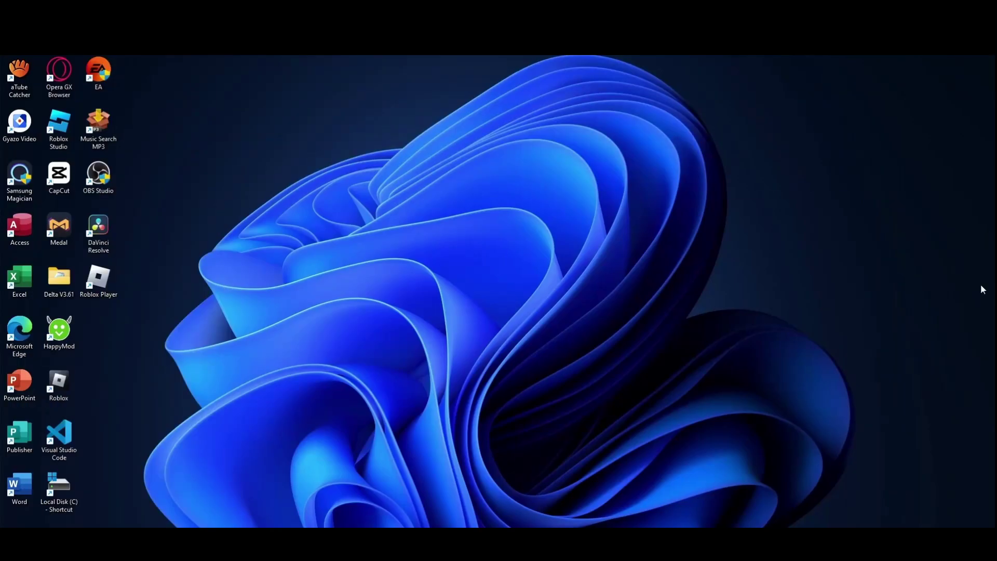
click(971, 548)
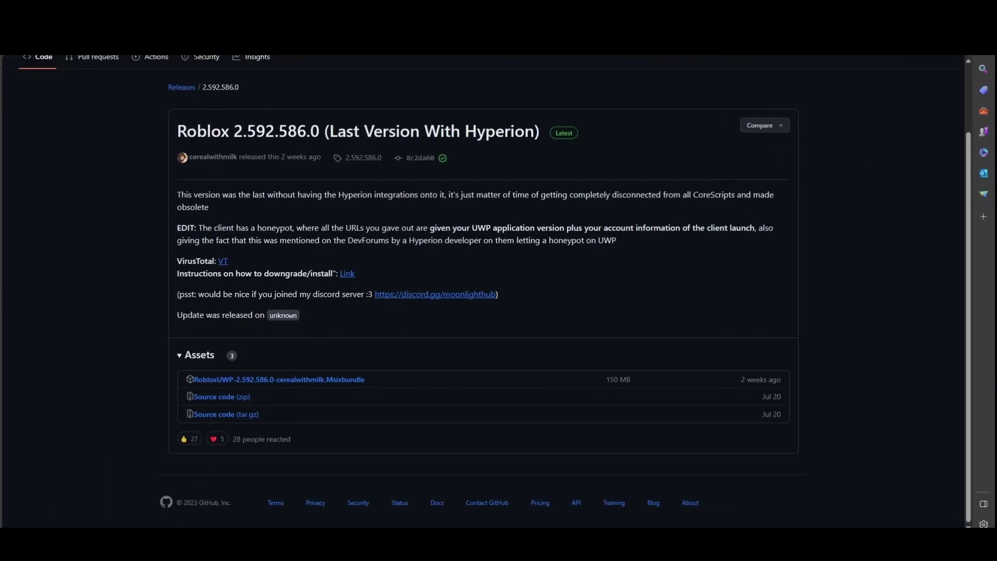
click(890, 28)
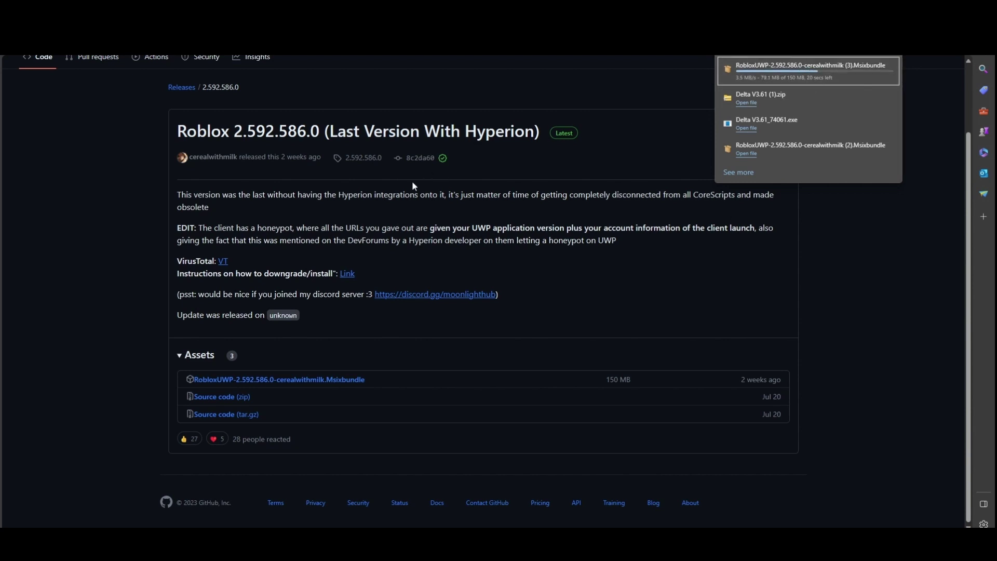
scroll(144, 154, up, 2)
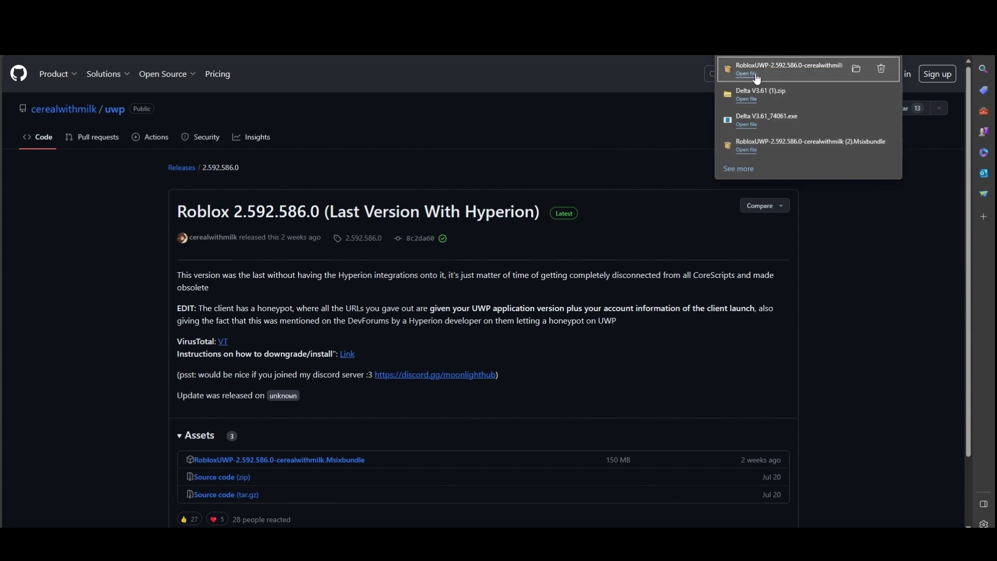
Open the downloaded Roblox Msixbundle, reinstall version 2.592.586.0 over the existing installation, and close the installer.
click(750, 72)
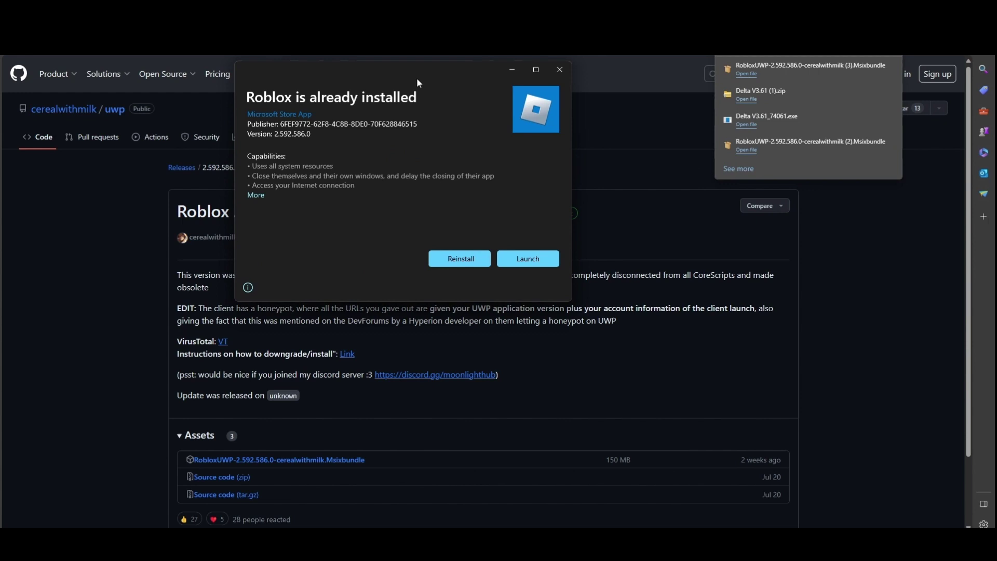
drag(398, 73, 359, 77)
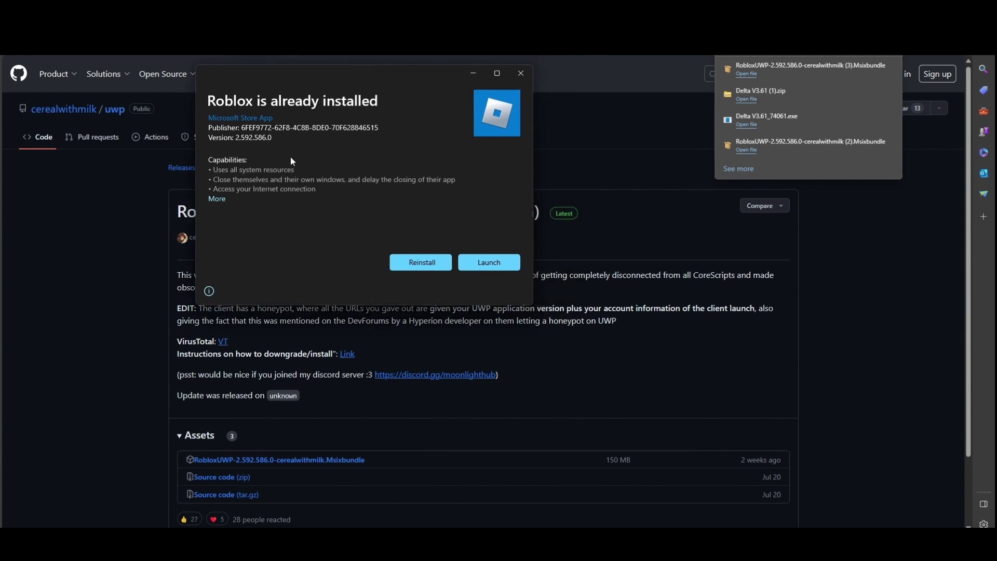
click(715, 546)
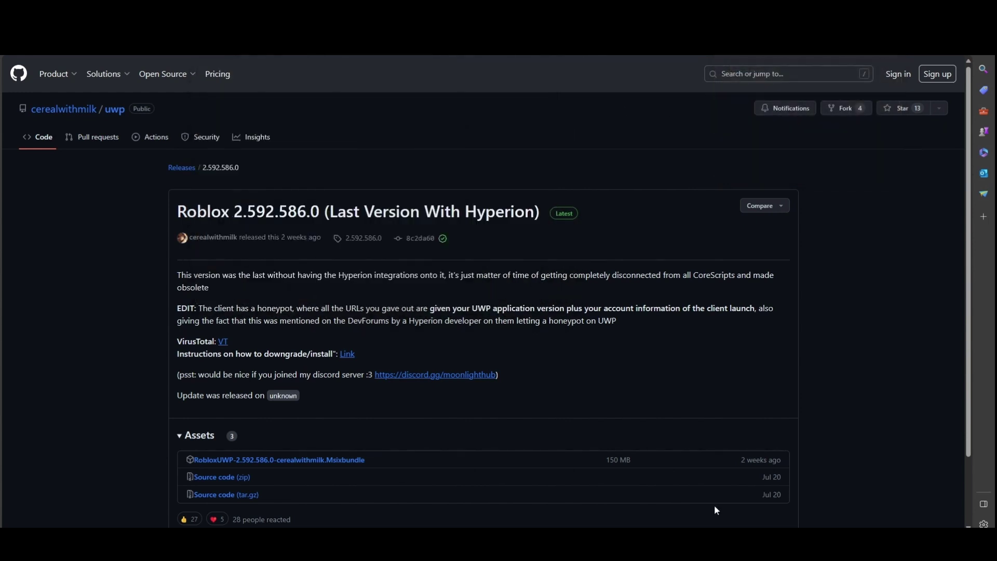
click(714, 547)
click(421, 262)
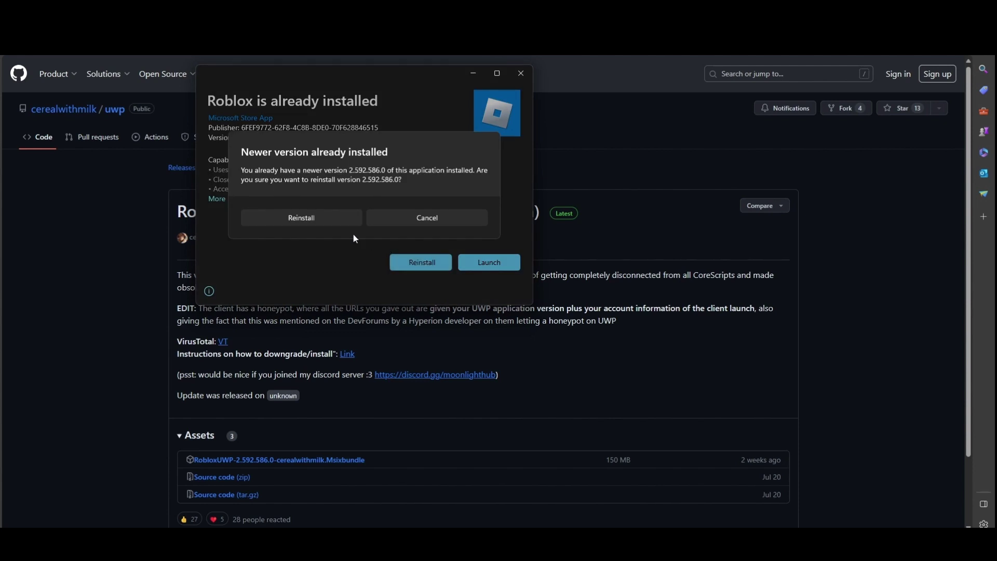
click(343, 222)
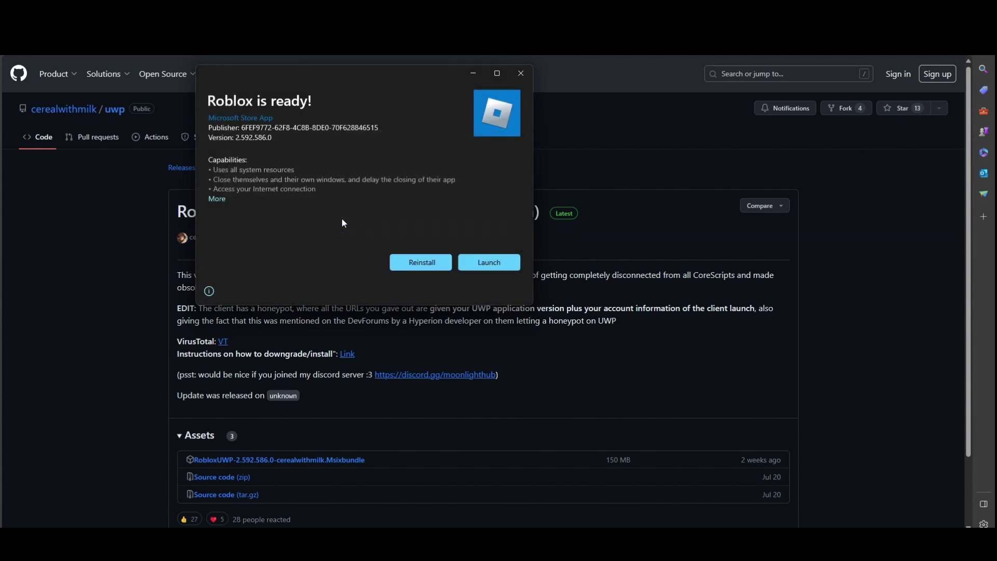
click(974, 472)
click(521, 76)
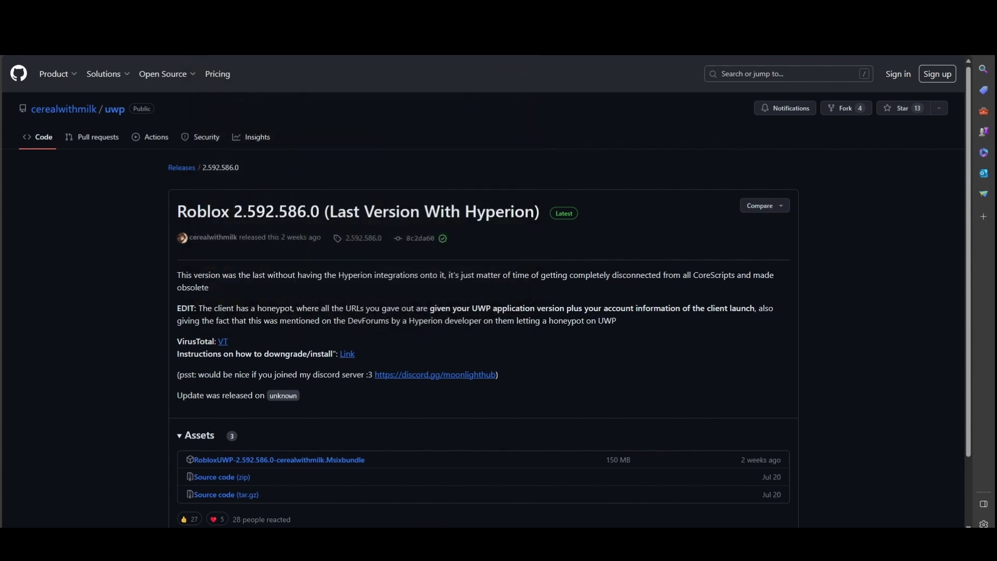
Search Windows for "roblox" to open the Roblox app, and launch the Da Hood experience.
key(super+s)
text(roblox)
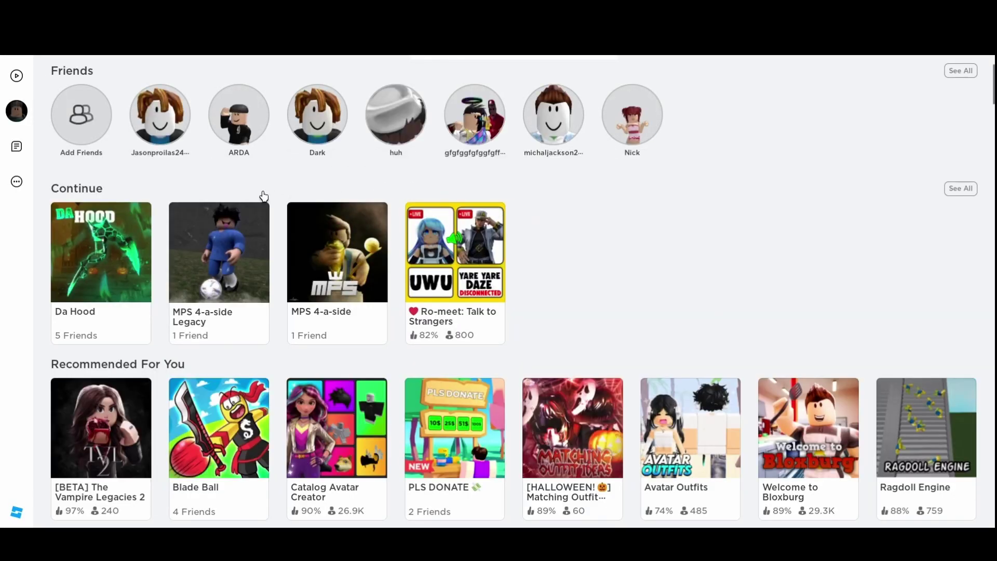
mouse_move(122, 226)
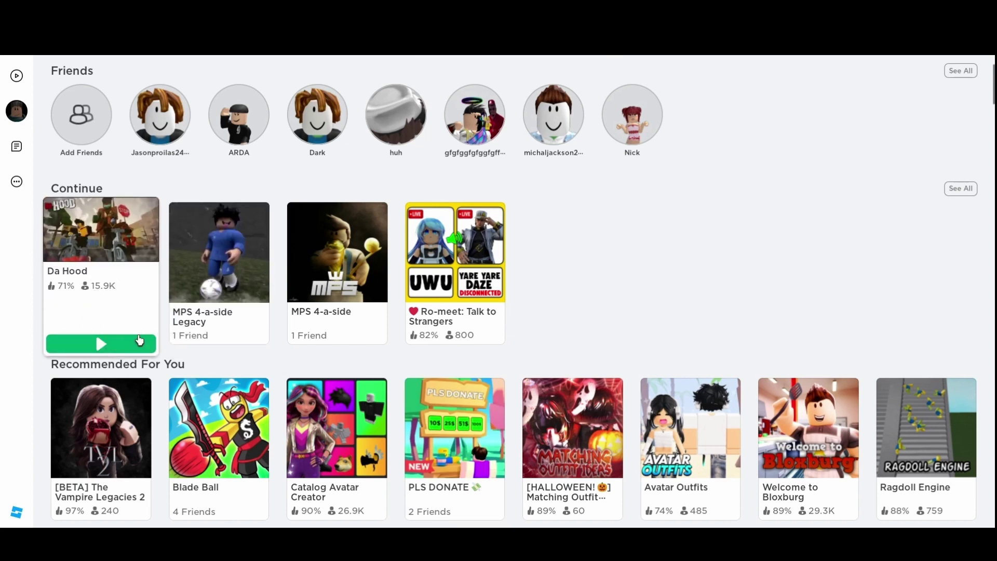
mouse_move(145, 325)
click(131, 342)
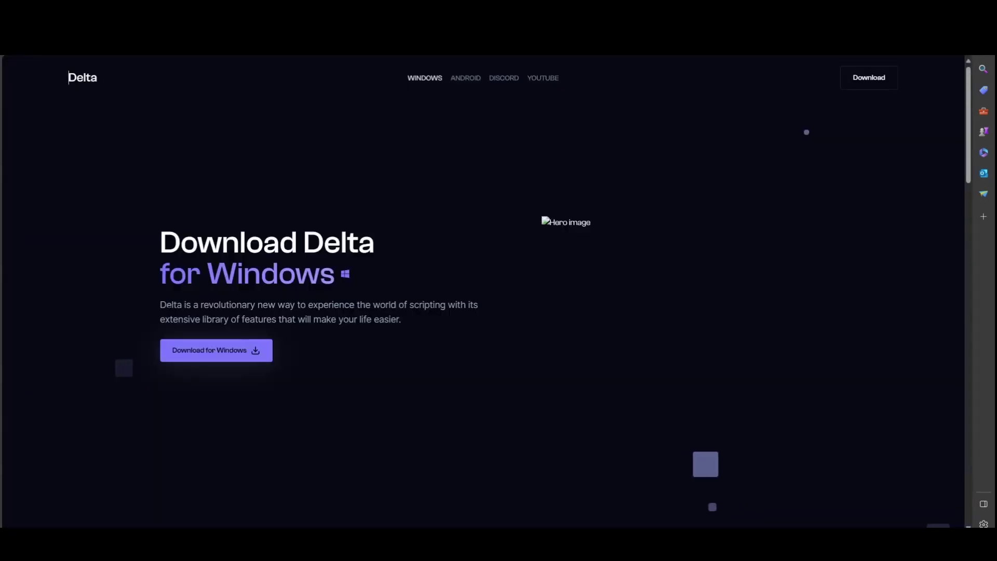
drag(159, 233, 338, 276)
click(551, 298)
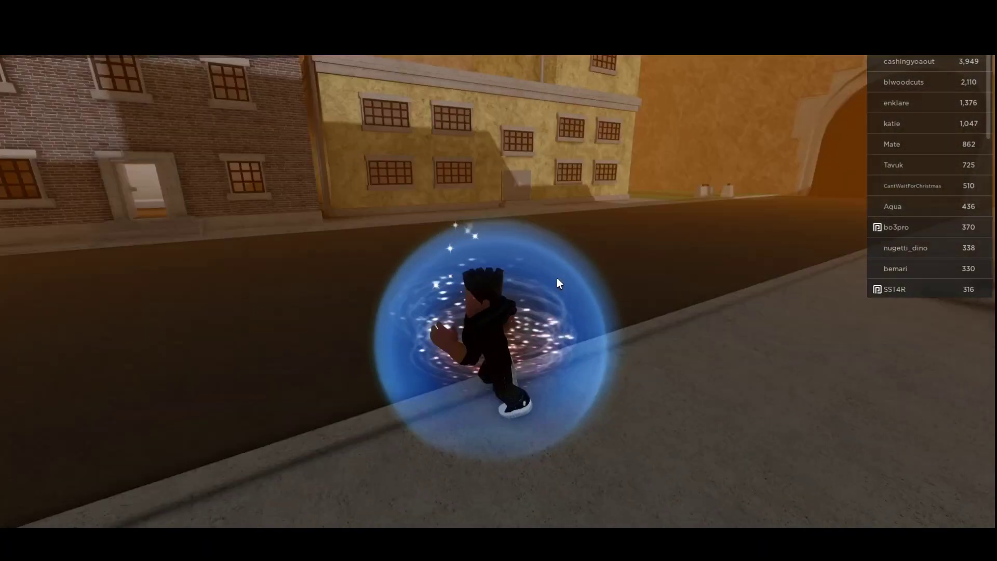
scroll(557, 277, down, 4)
key(Escape)
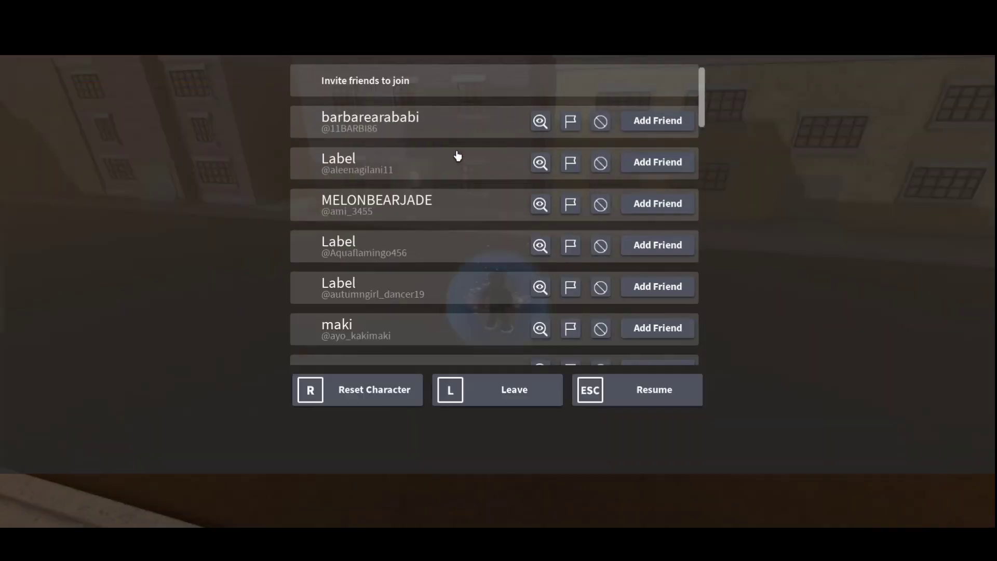
click(449, 104)
key(Escape)
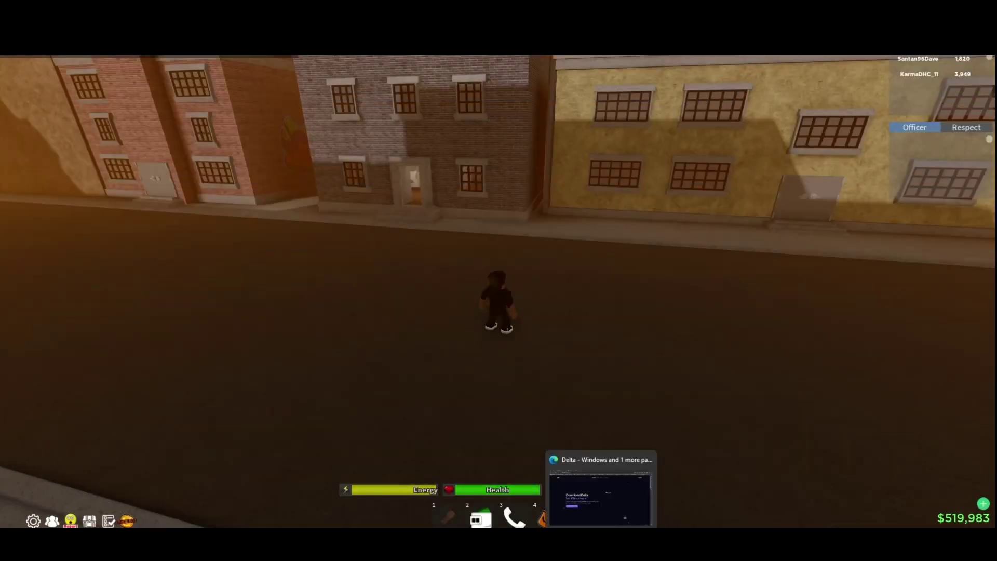
Switch to the Delta website in Microsoft Edge, request the Windows download from its home page, and unlock the locked content.
click(602, 545)
click(227, 360)
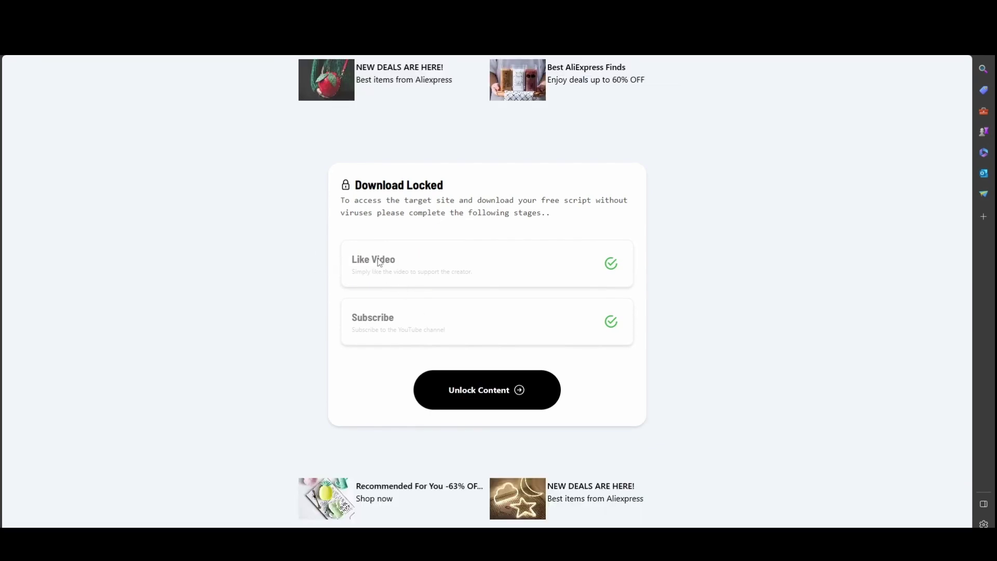
click(13, 31)
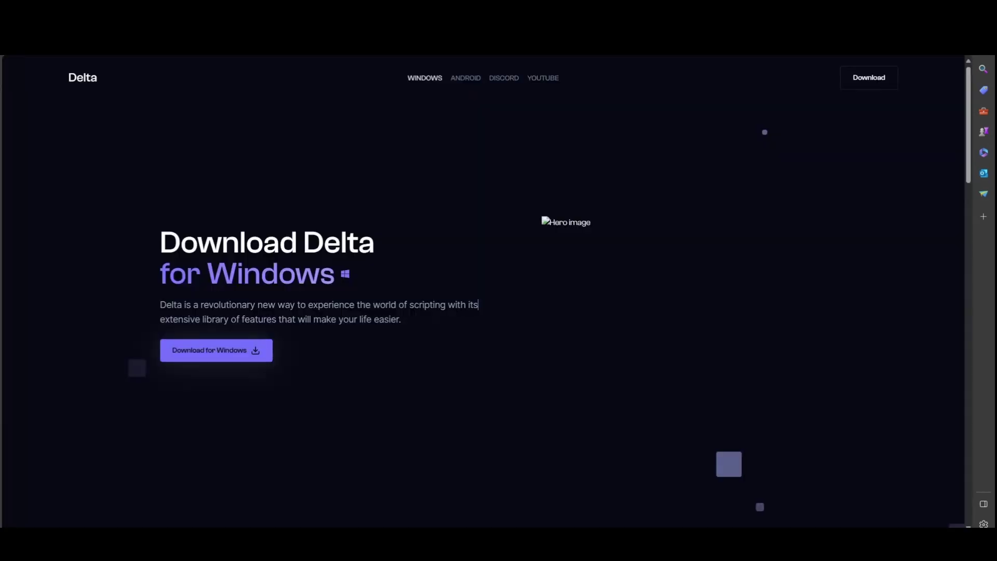
click(12, 31)
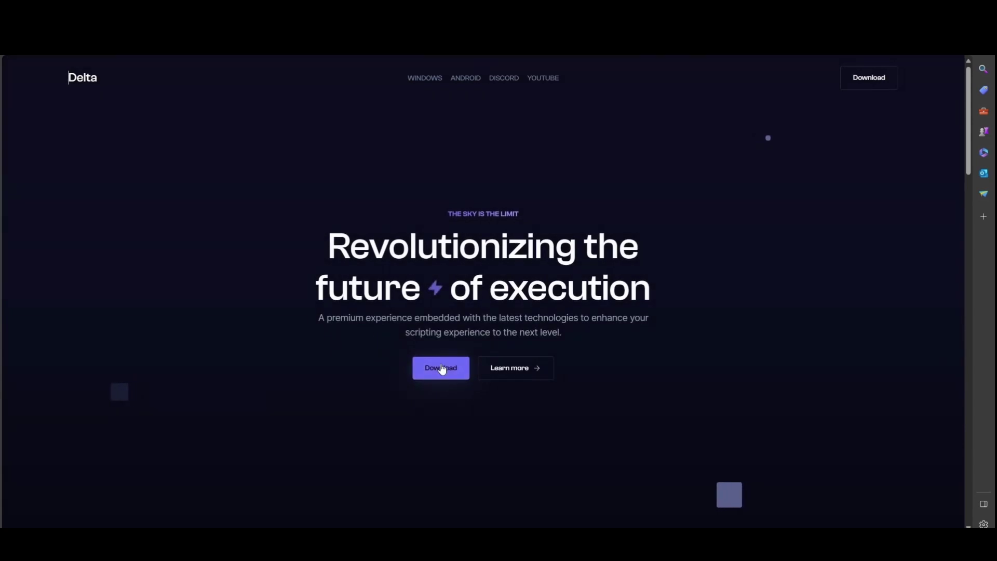
click(443, 369)
click(244, 351)
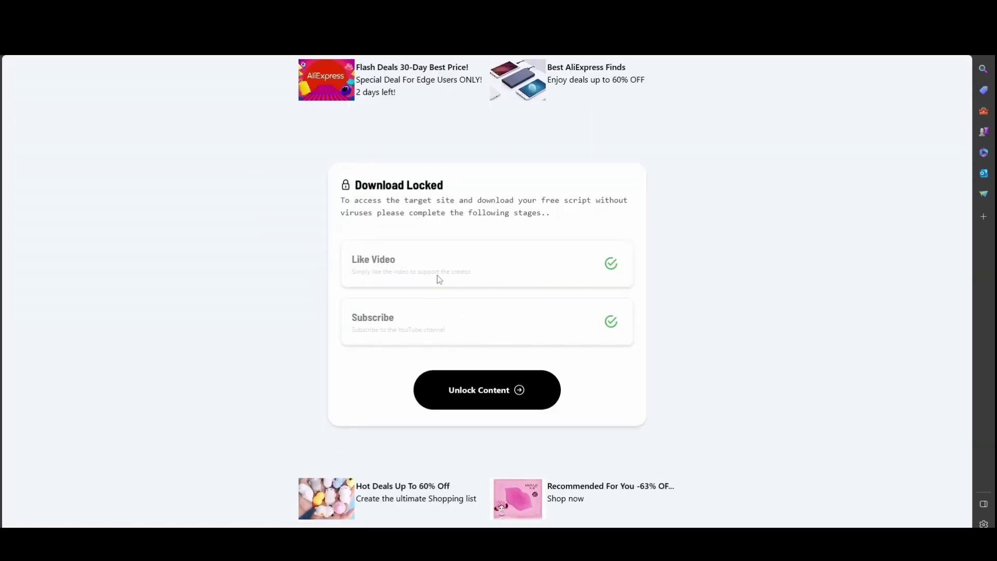
click(468, 382)
scroll(471, 379, down, 1)
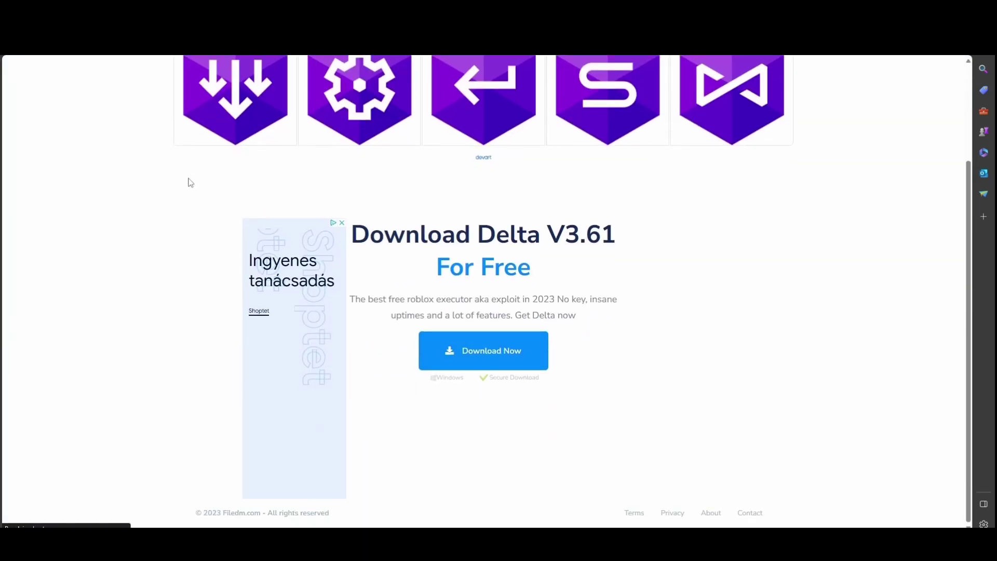
scroll(187, 178, up, 3)
drag(150, 77, 256, 72)
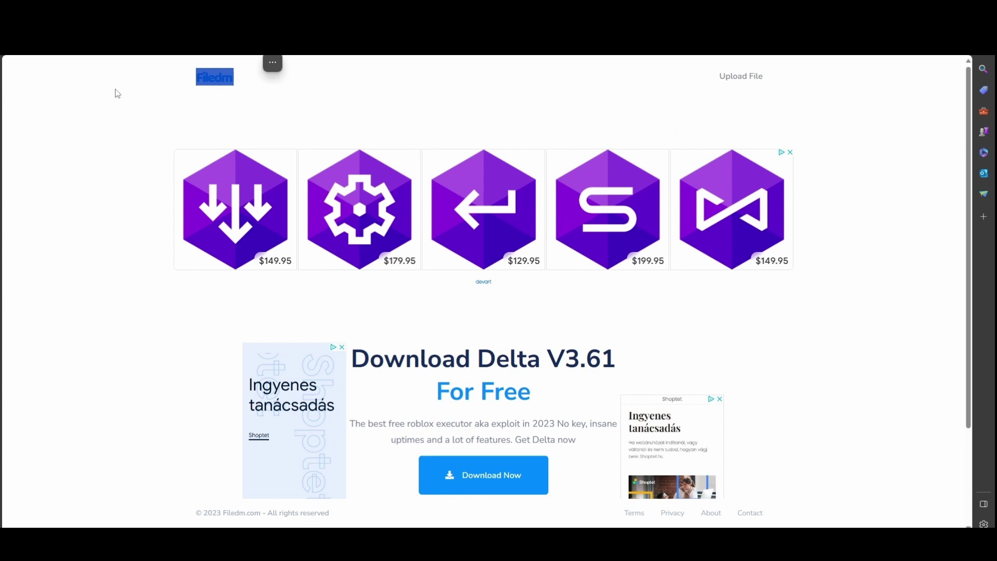
click(657, 338)
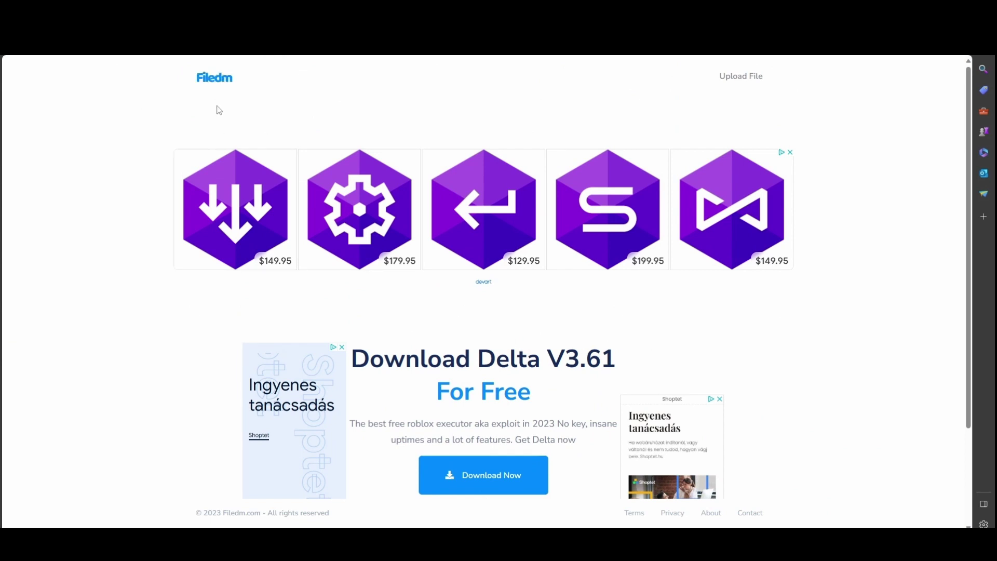
drag(239, 86, 153, 78)
click(118, 88)
scroll(475, 255, down, 3)
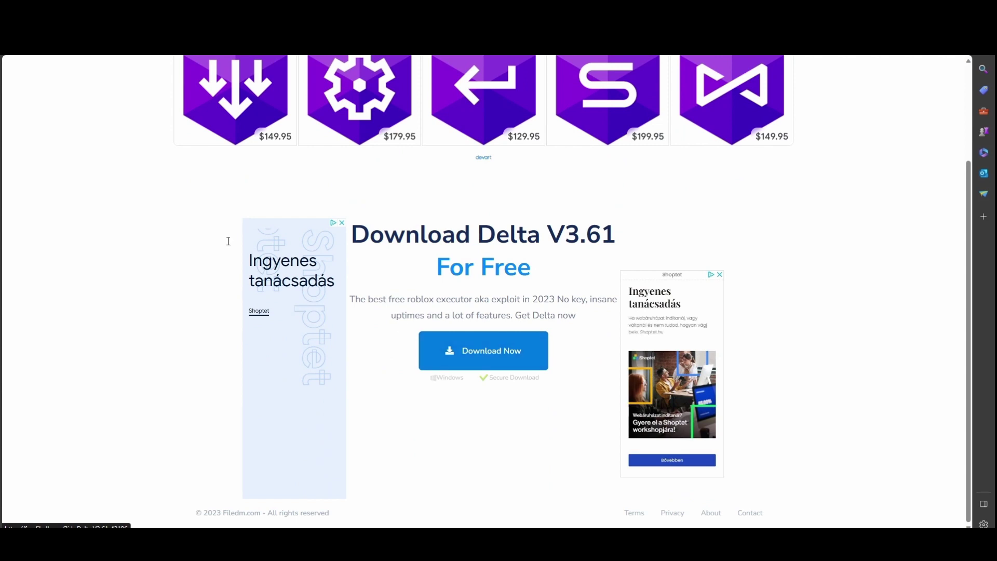
scroll(483, 290, up, 2)
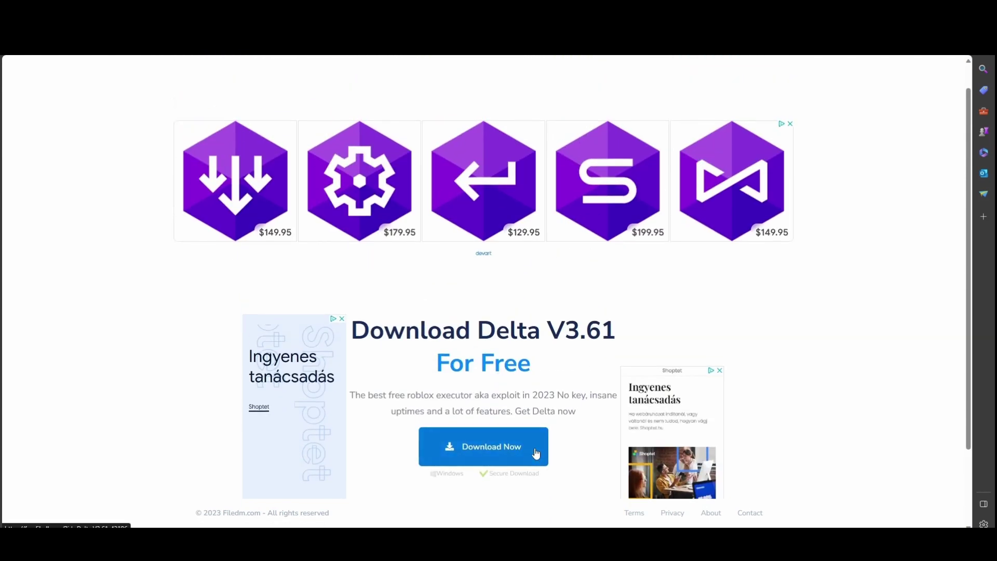
Download Delta V3.61 from the Filedm page and proceed past the welcome page of its download manager.
click(536, 453)
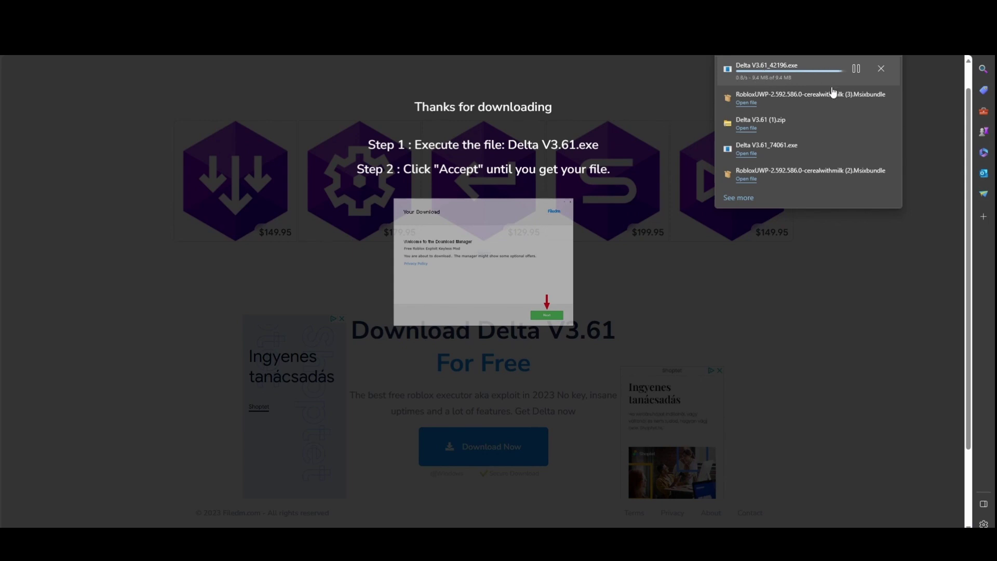
mouse_move(820, 87)
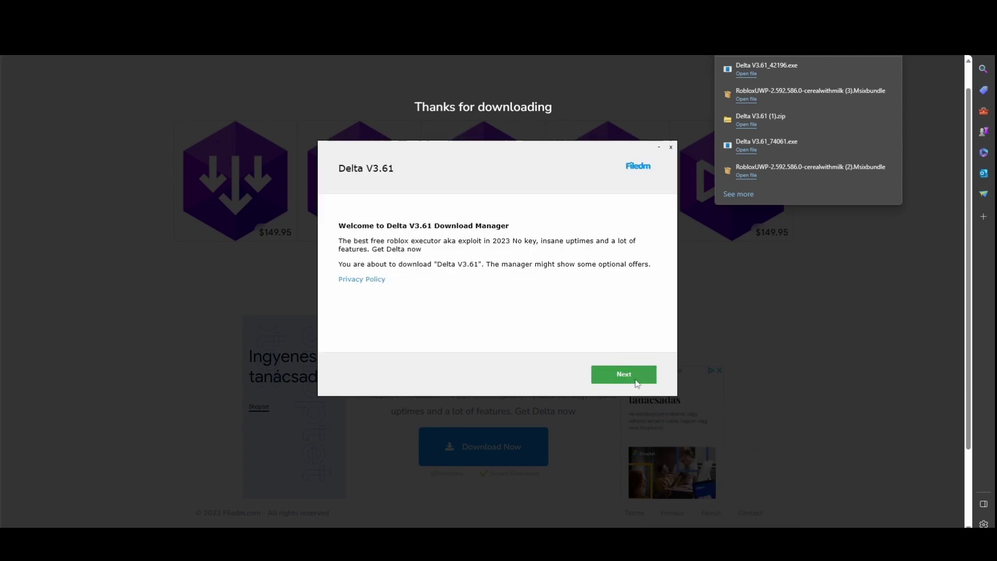
click(636, 383)
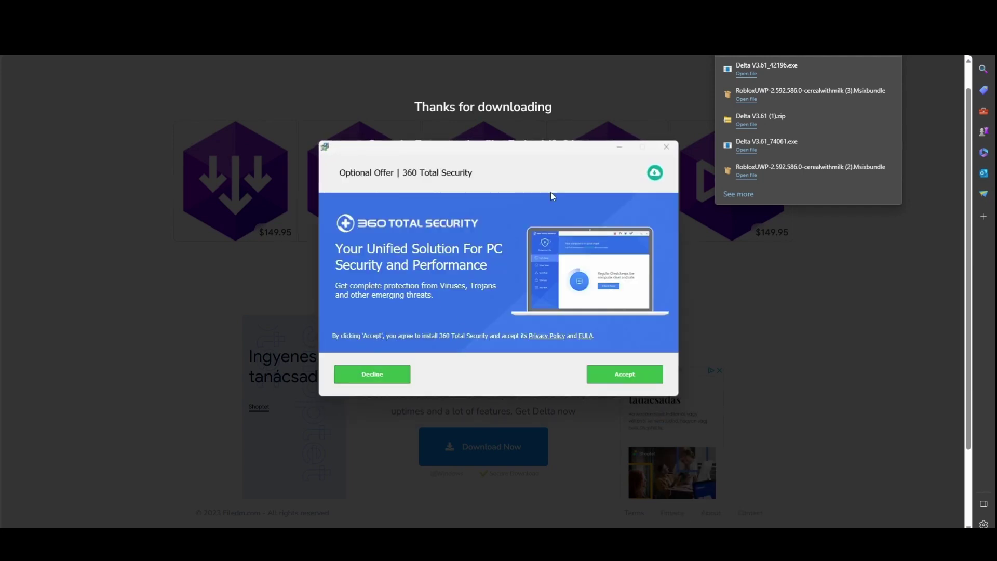
click(404, 378)
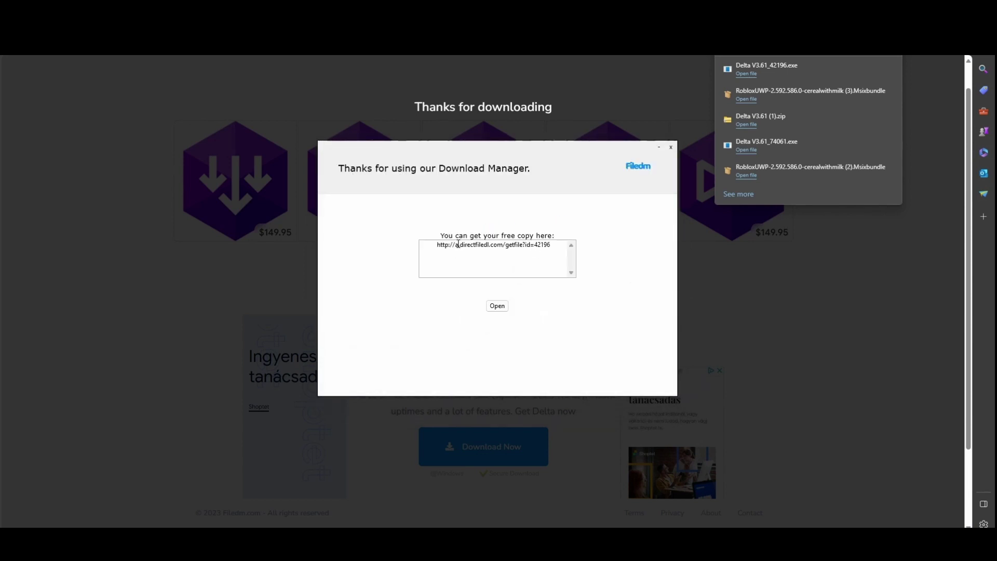
click(671, 147)
key(ctrl+t)
text(http://a.directfiledl.com/getfile?id=42196)
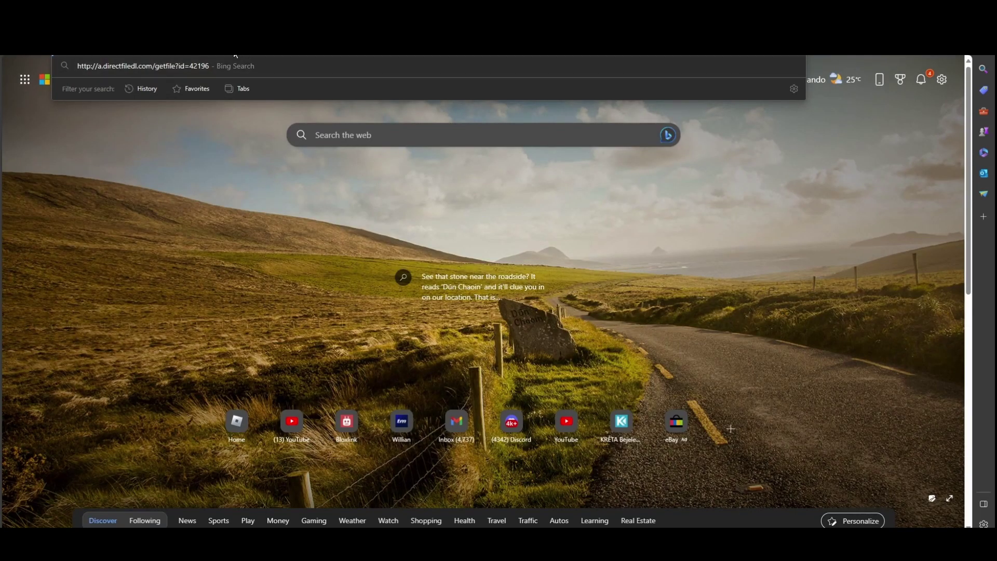
key(Return)
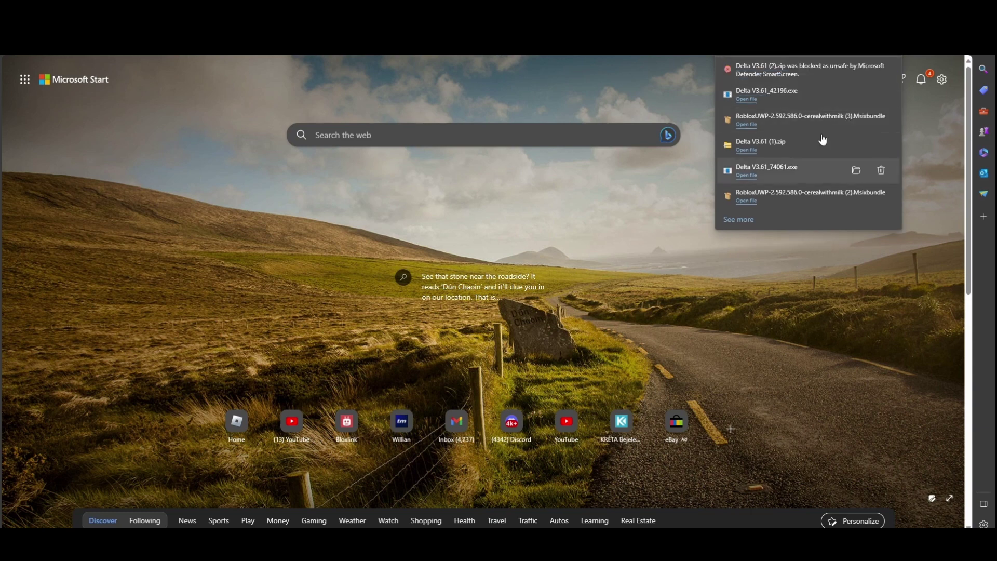
Keep the blocked Delta V3.61 (2).zip download despite the SmartScreen warning, and open the archive.
click(881, 76)
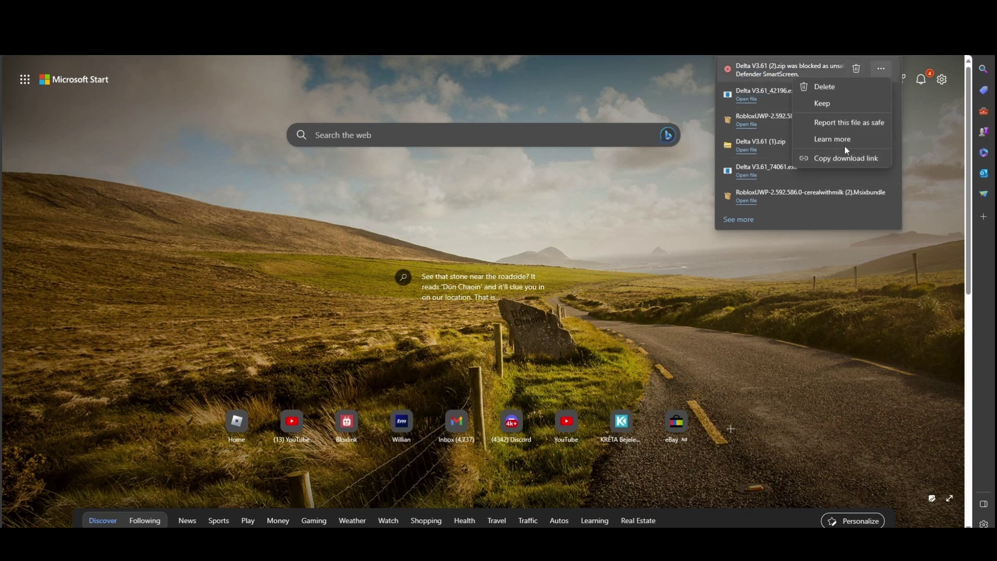
click(842, 104)
click(784, 157)
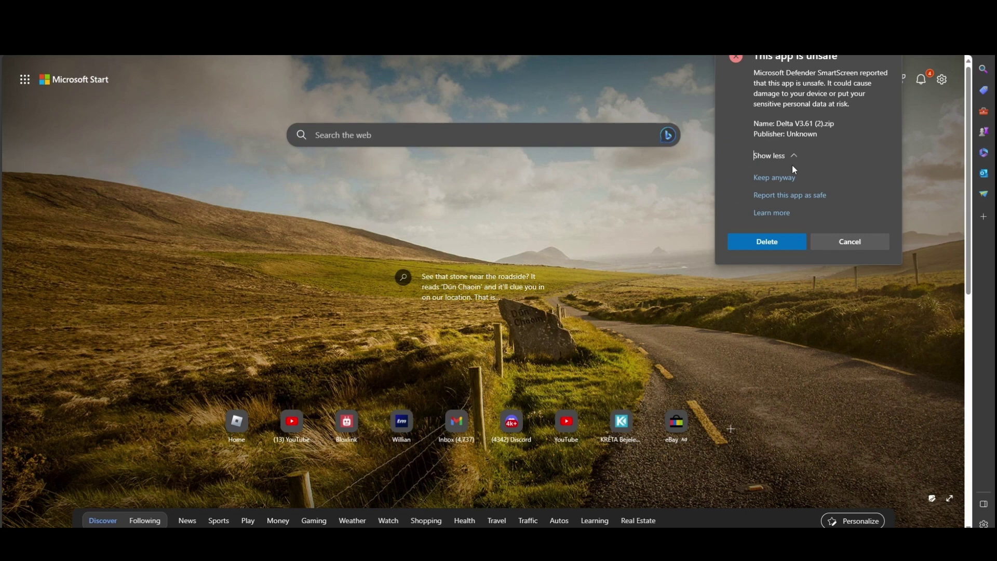
click(774, 178)
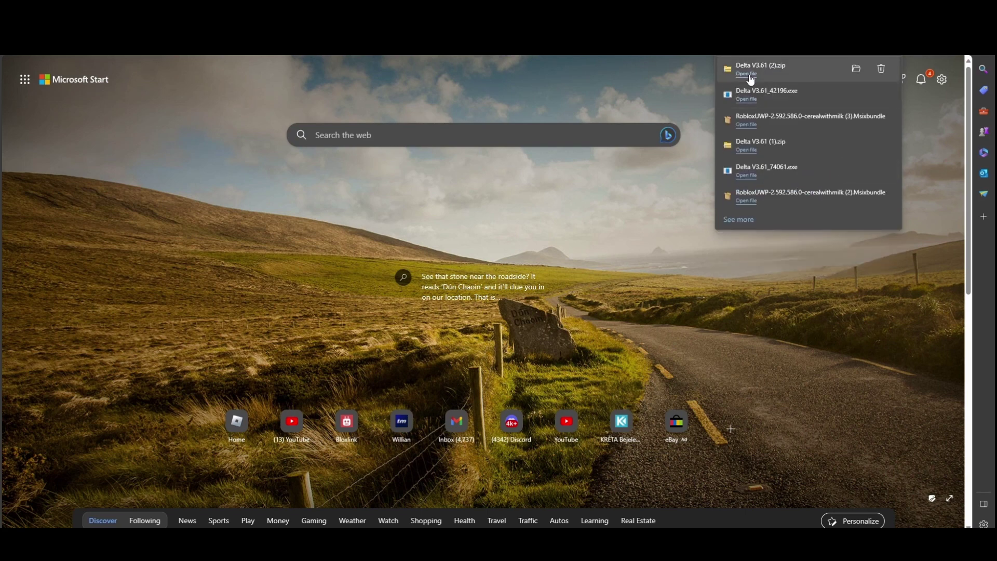
click(748, 75)
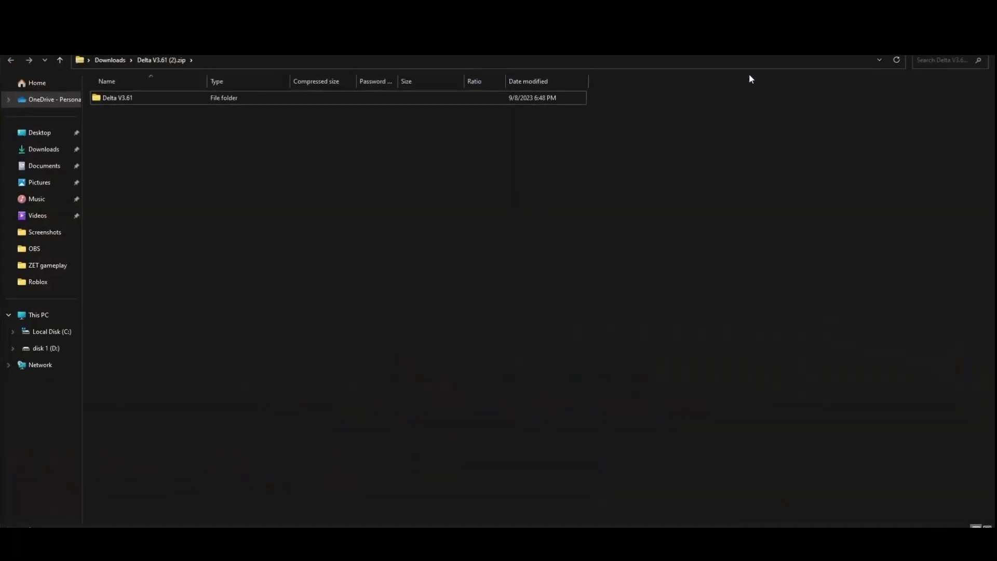
right_click(211, 105)
click(254, 171)
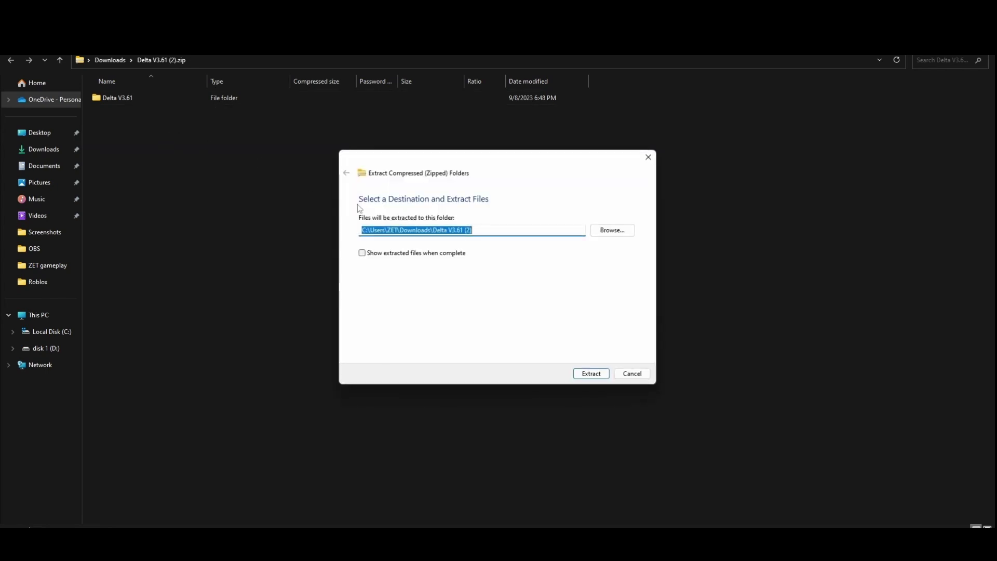
click(617, 229)
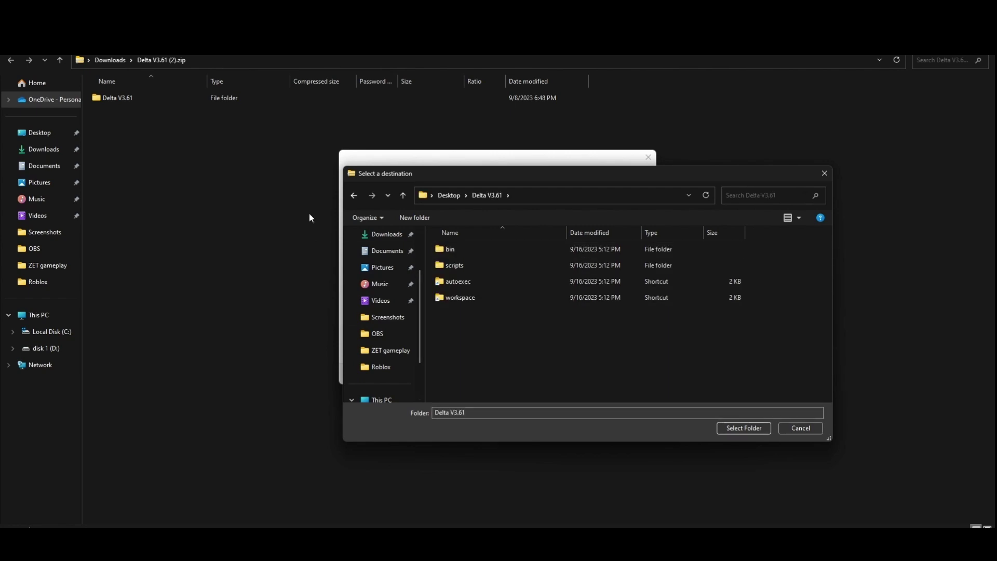
click(806, 429)
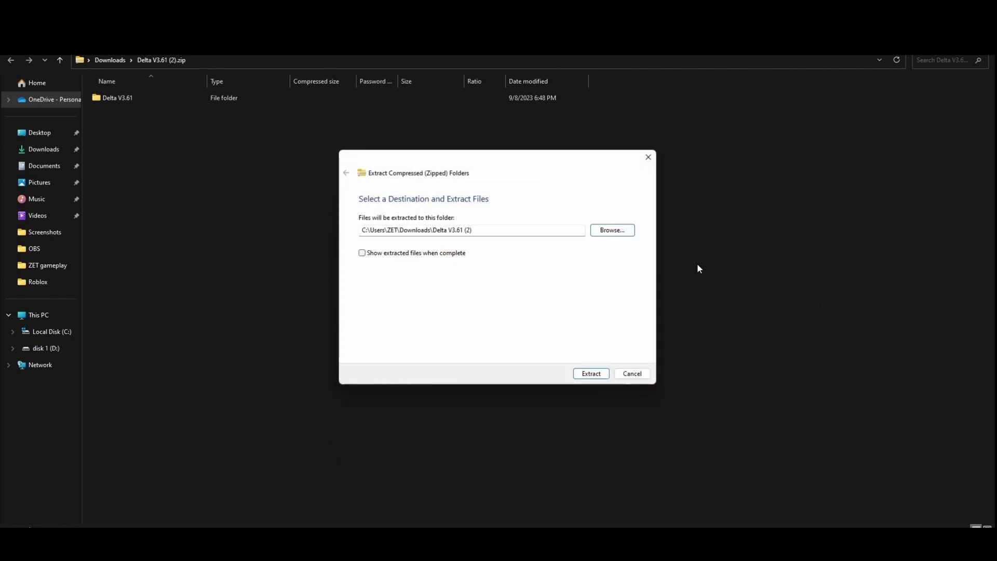
click(629, 374)
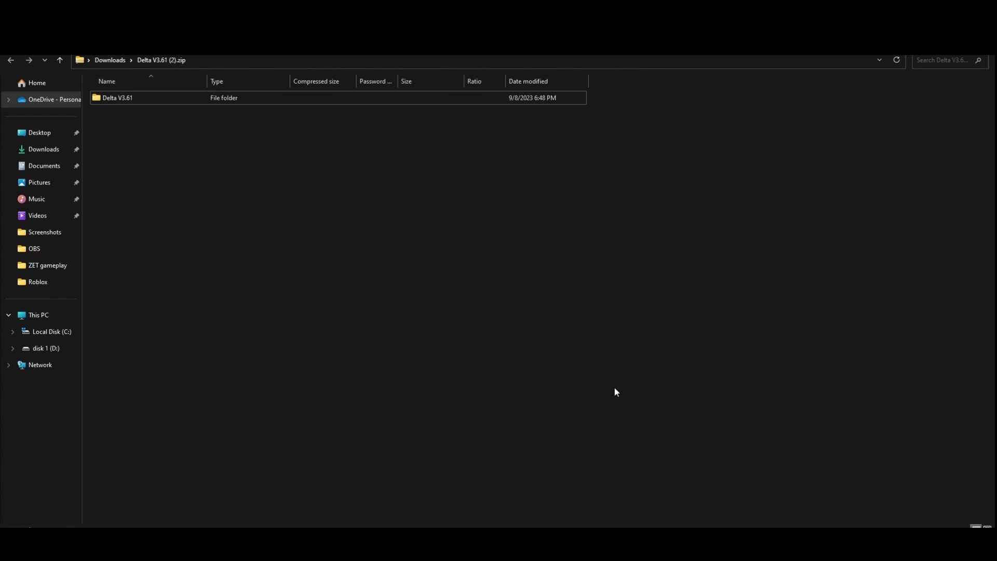
Try to run Delta.exe directly from the Delta V3.61 folder inside the zip archive, accepting the extraction and publisher warnings.
double_click(229, 100)
double_click(188, 131)
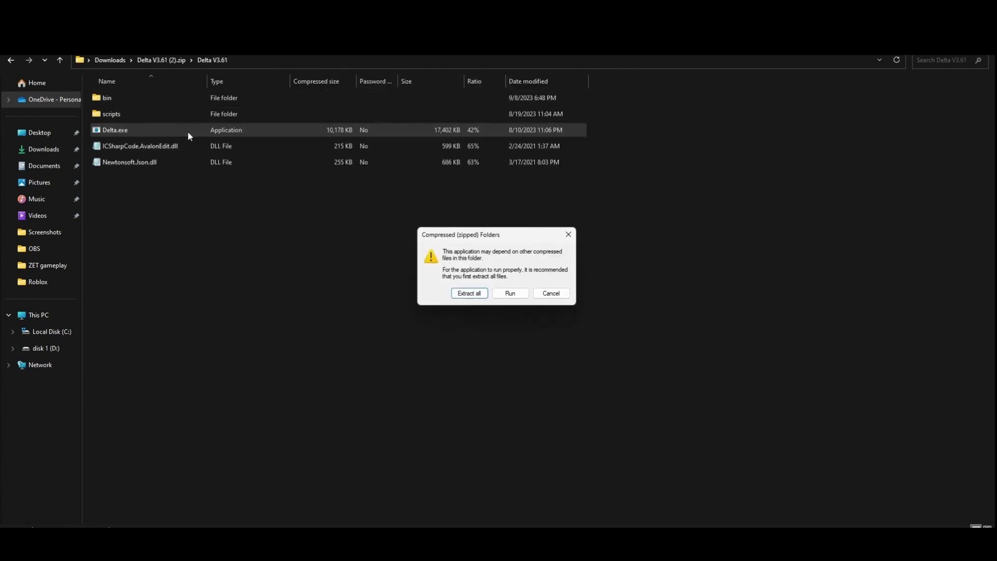
click(507, 297)
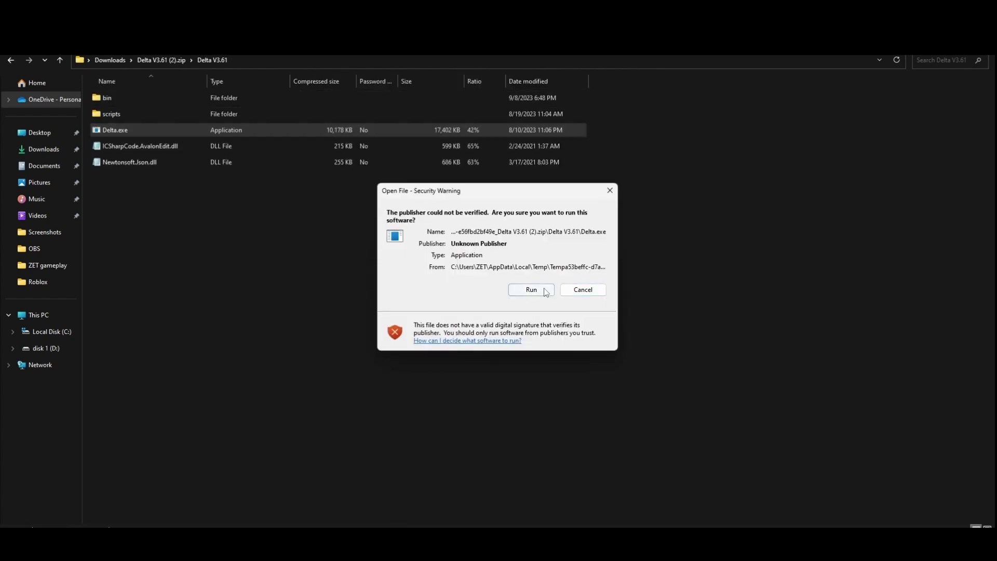
click(544, 291)
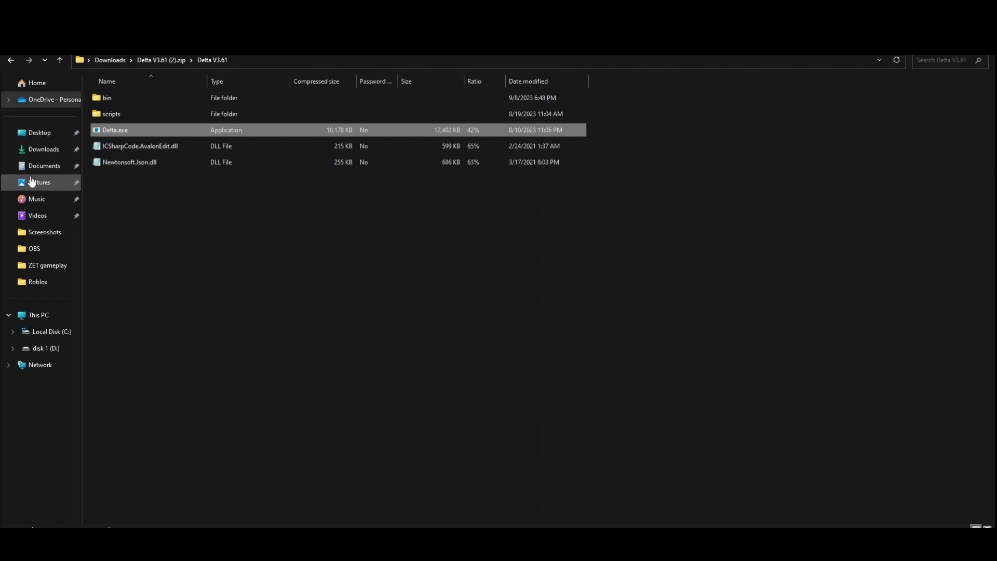
Go to the extracted Delta V3.61 (2) folder in Downloads and run Delta.exe from its Delta V3.61 subfolder, accepting the security warning.
click(52, 152)
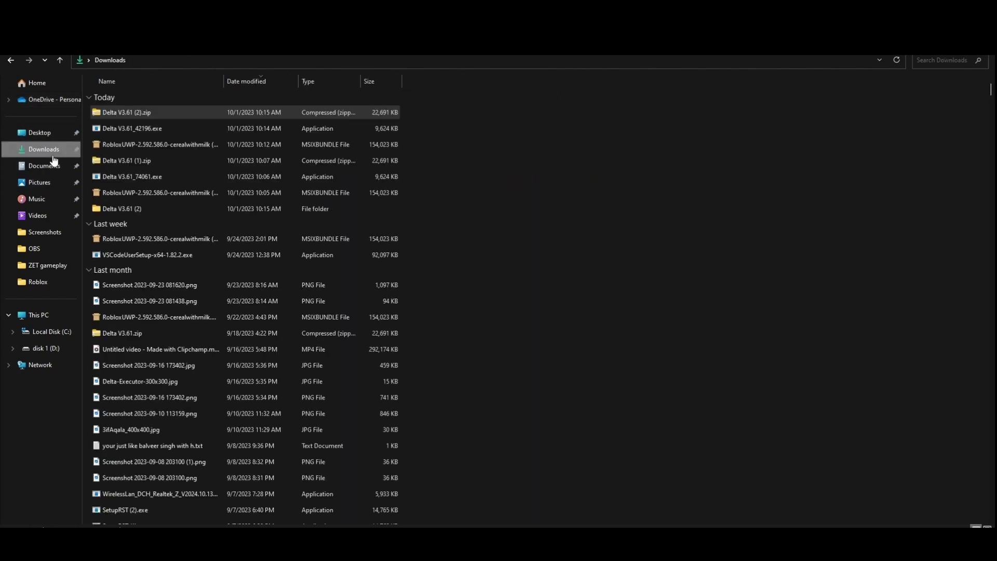
scroll(133, 250, down, 2)
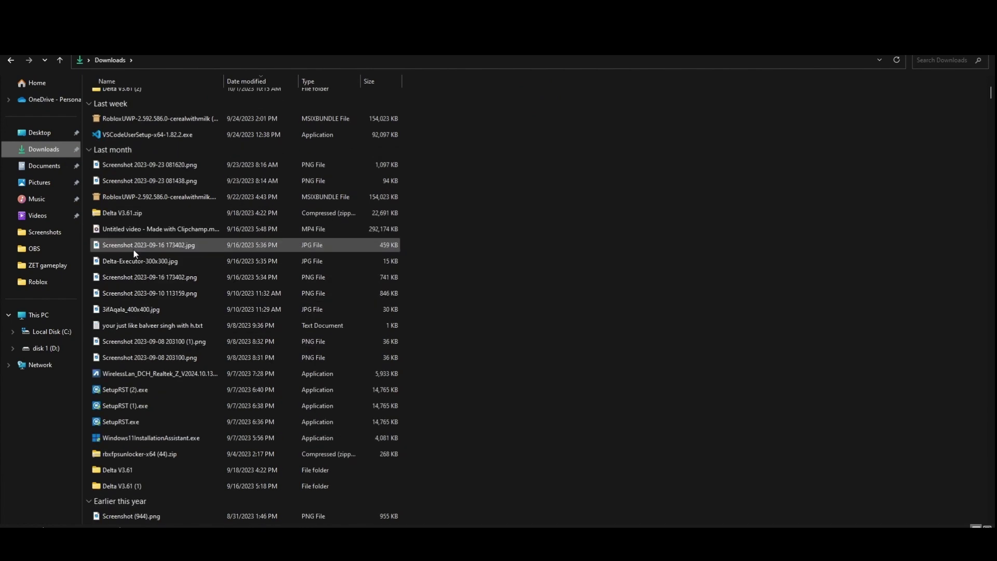
scroll(135, 249, up, 1)
click(153, 149)
double_click(151, 150)
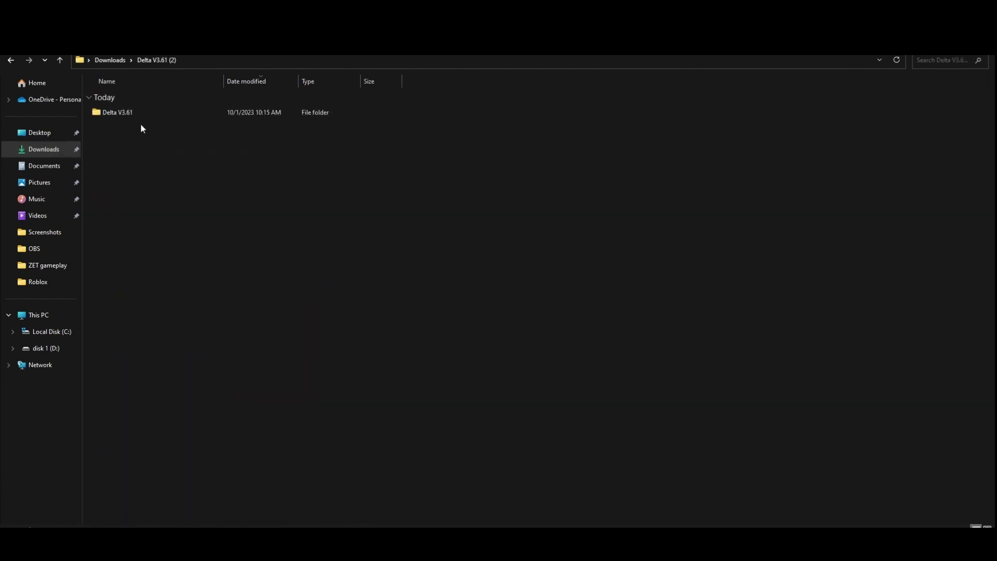
double_click(144, 116)
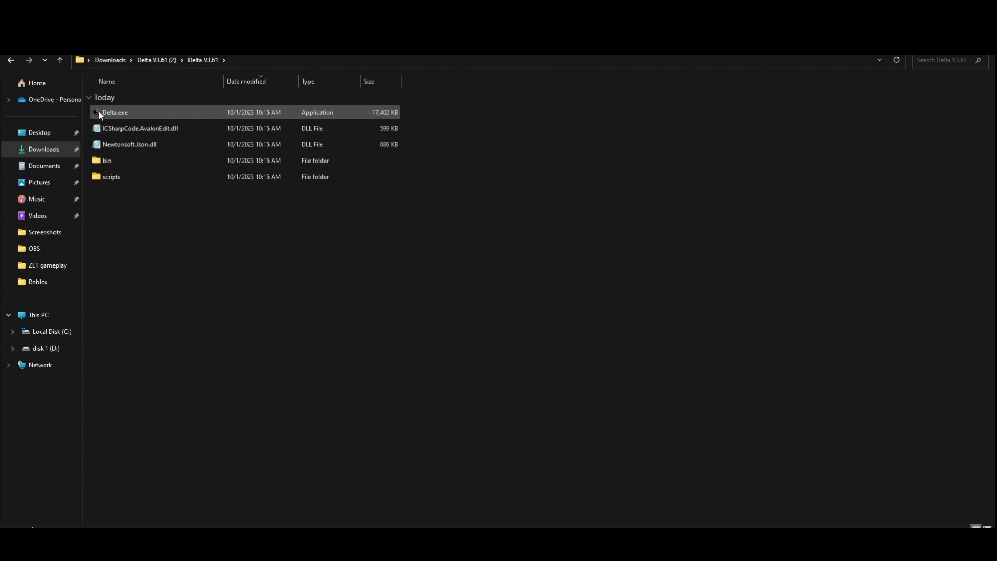
double_click(119, 121)
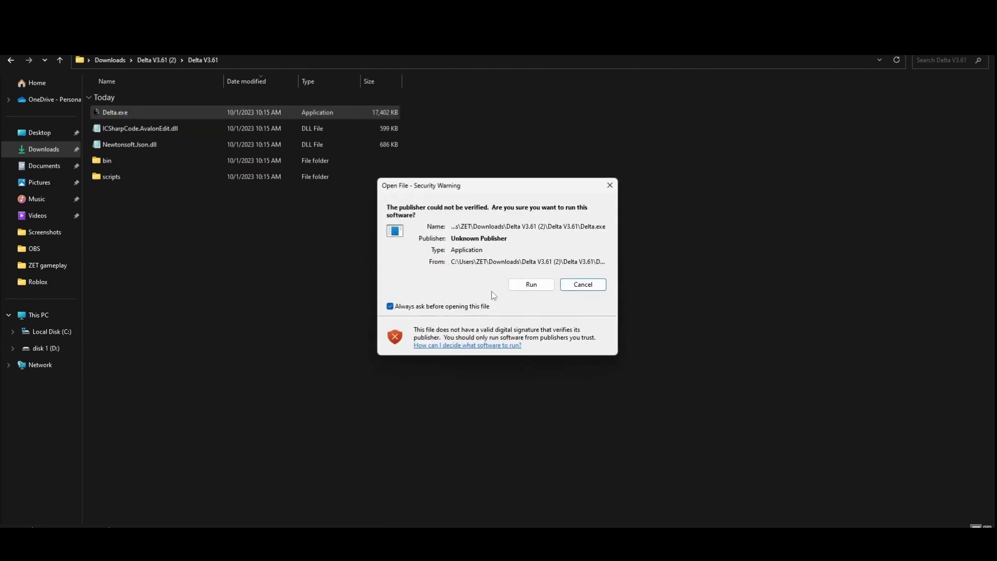
click(527, 286)
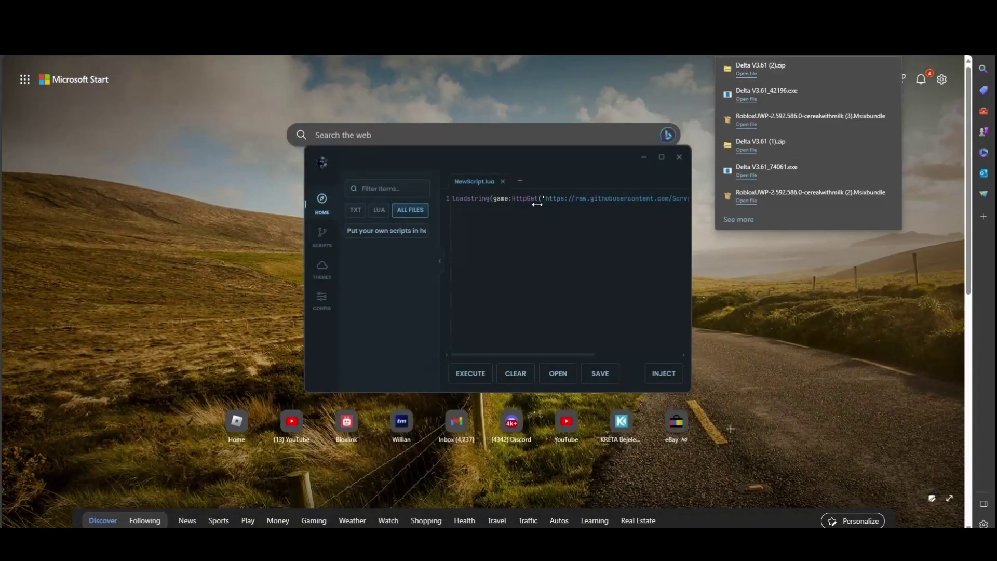
Switch to the running Da Hood game in Roblox, turn the camera along the street, and walk the character around.
click(755, 250)
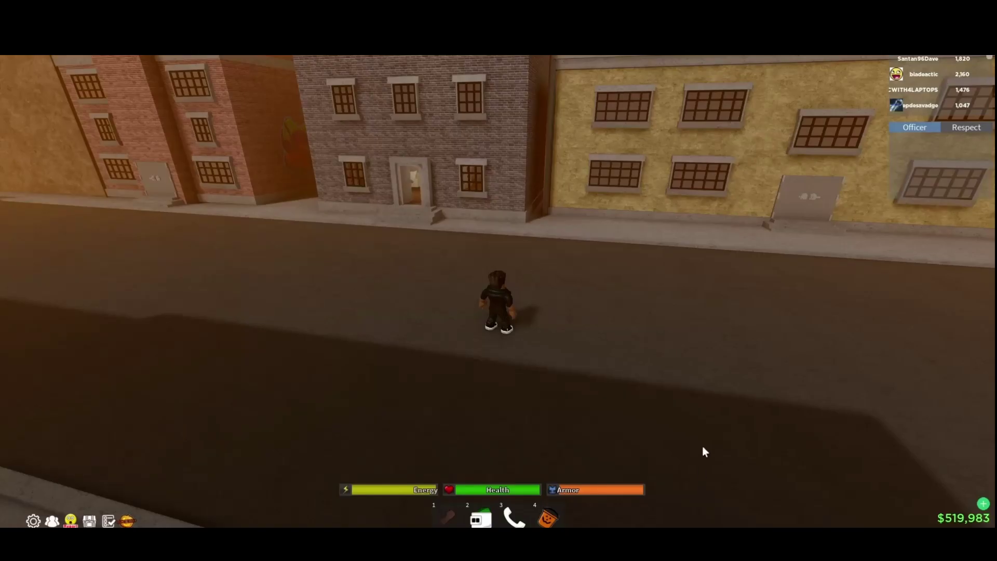
scroll(696, 408, up, 3)
right_click(695, 404)
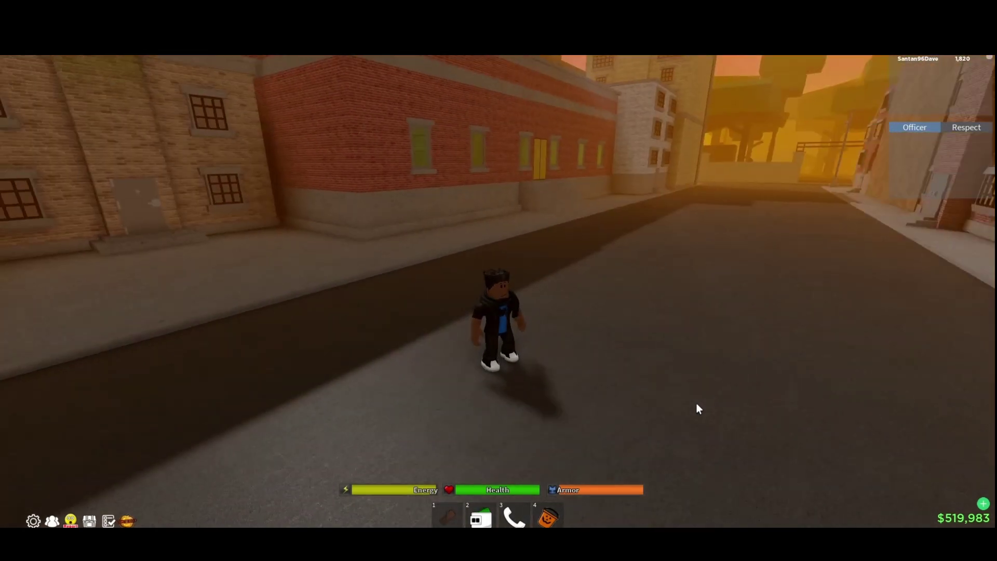
key(d)
key(s)
Bring up the Delta executor, inject it into Roblox, dismiss the injection result, and minimize Delta.
click(728, 541)
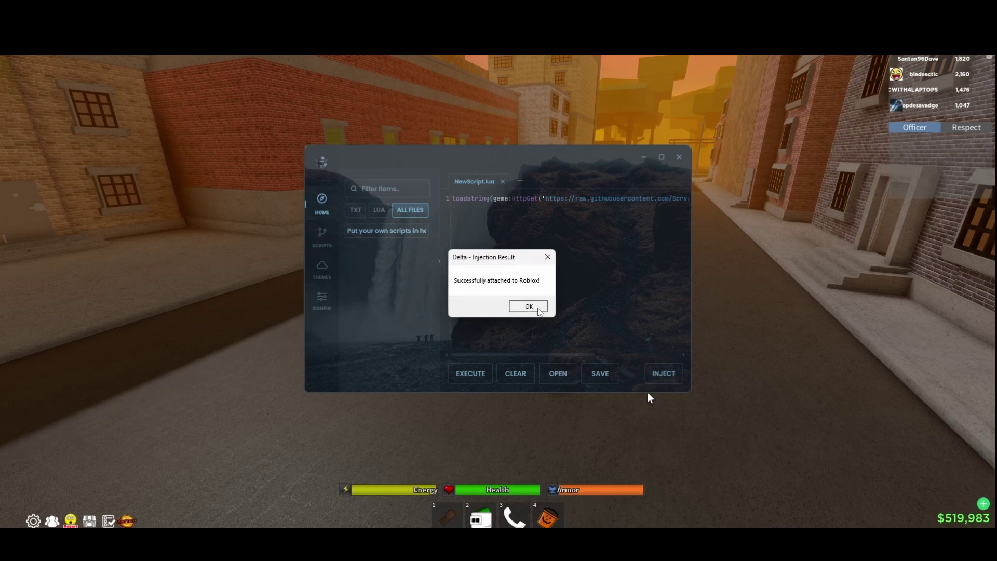
click(528, 306)
click(644, 157)
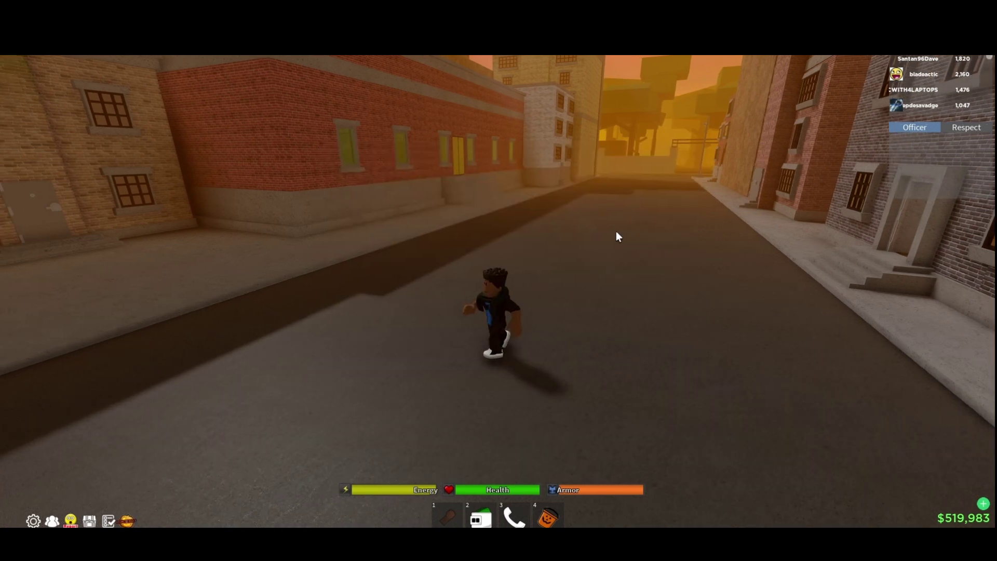